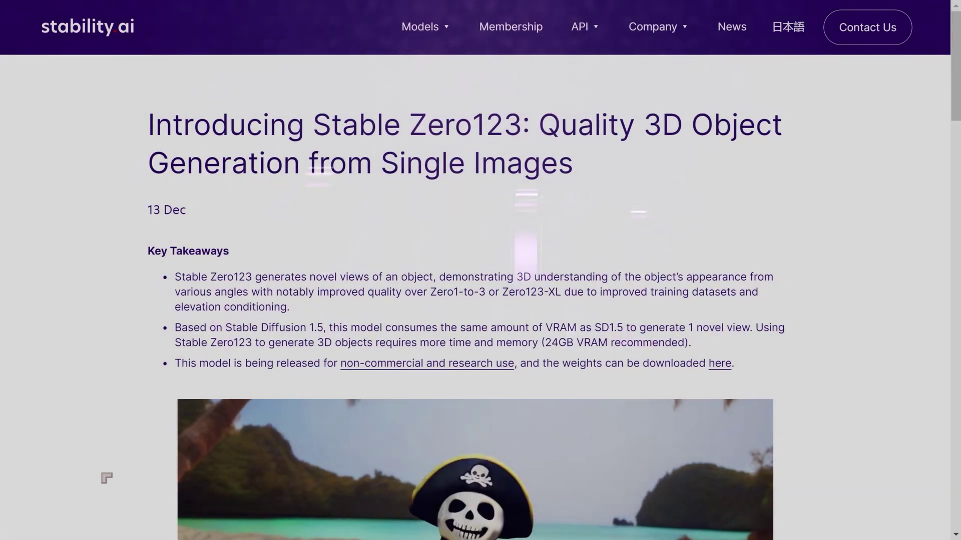
# Scroll the Stable Zero123 post past its sample videos and comparison images to Non-commercial use
pyautogui.scroll(-5, 107, 478)
pyautogui.scroll(-2, 107, 478)
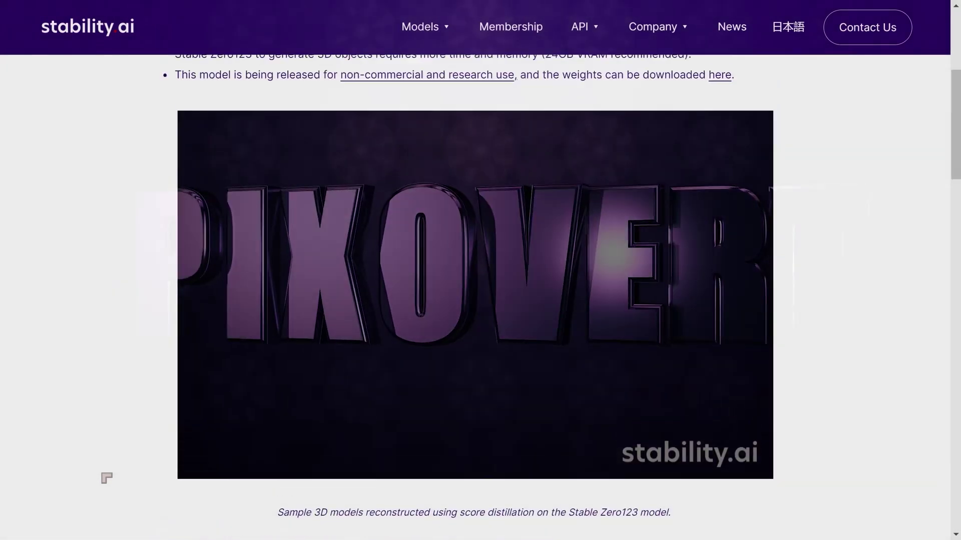
pyautogui.scroll(1, 106, 478)
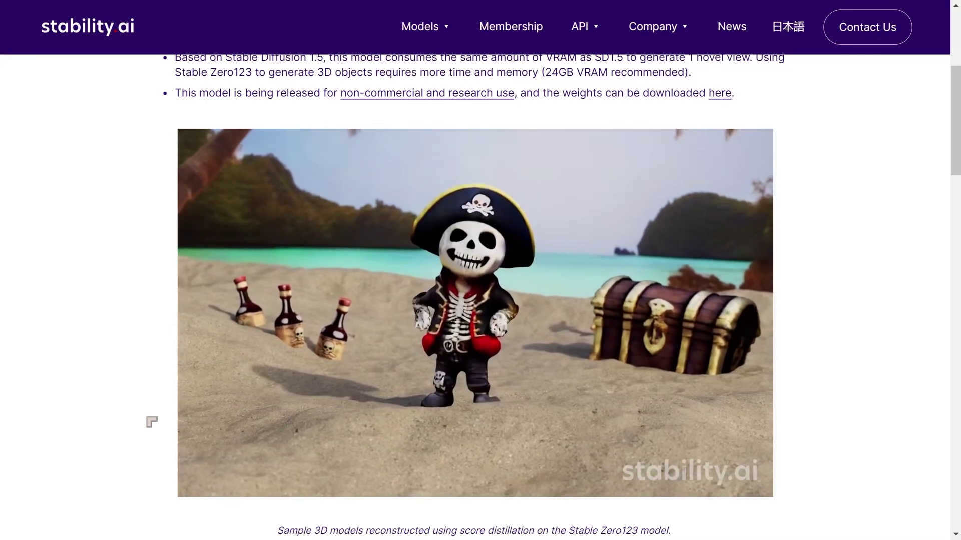
pyautogui.scroll(-7, 151, 423)
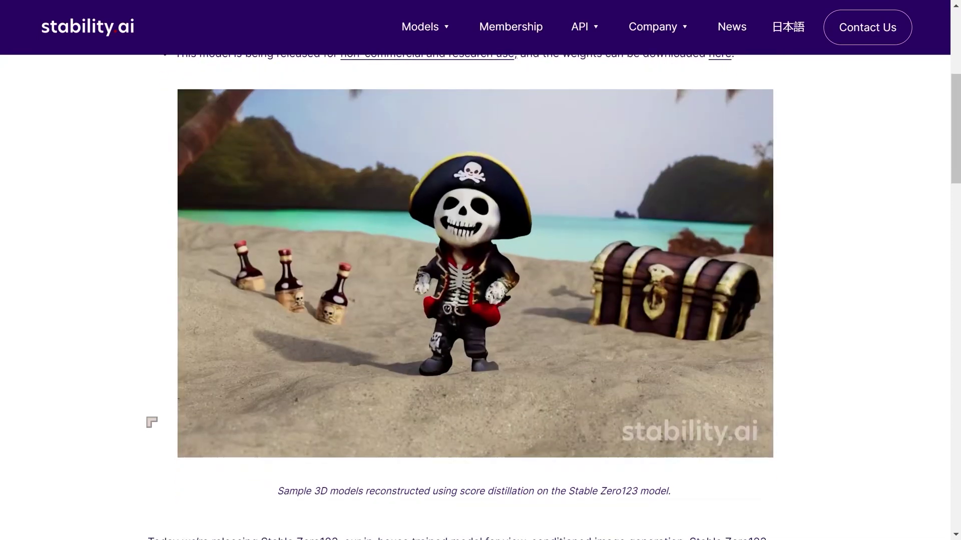
pyautogui.scroll(-7, 151, 423)
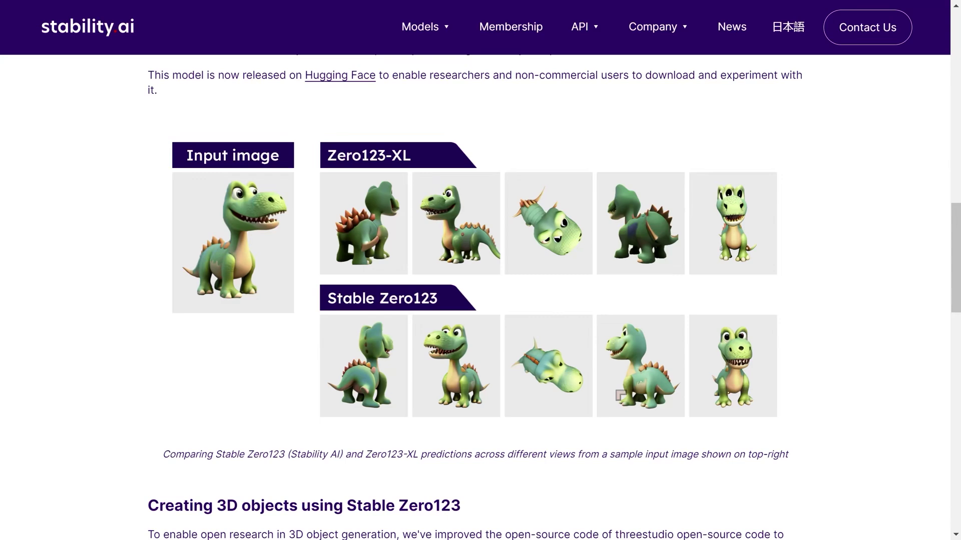
pyautogui.scroll(-7, 621, 396)
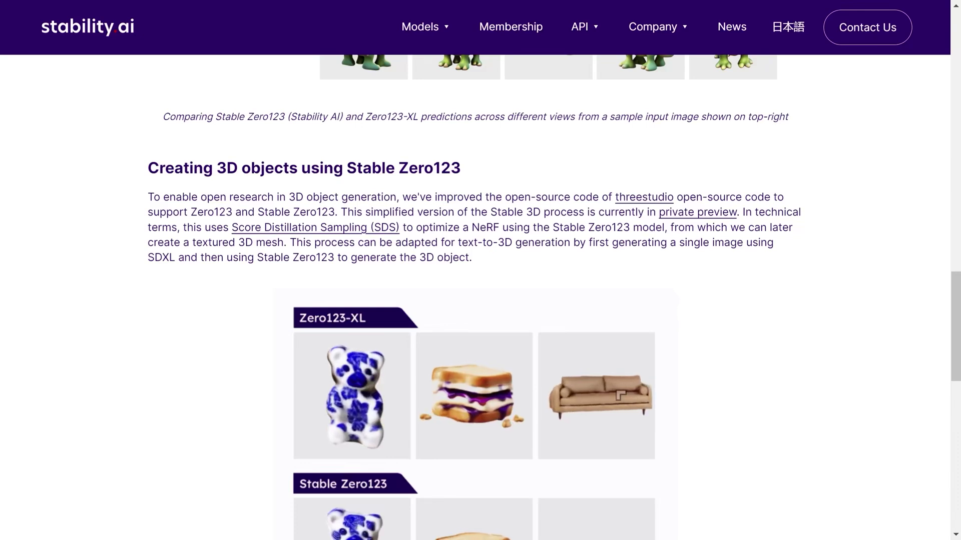
pyautogui.scroll(-4, 620, 396)
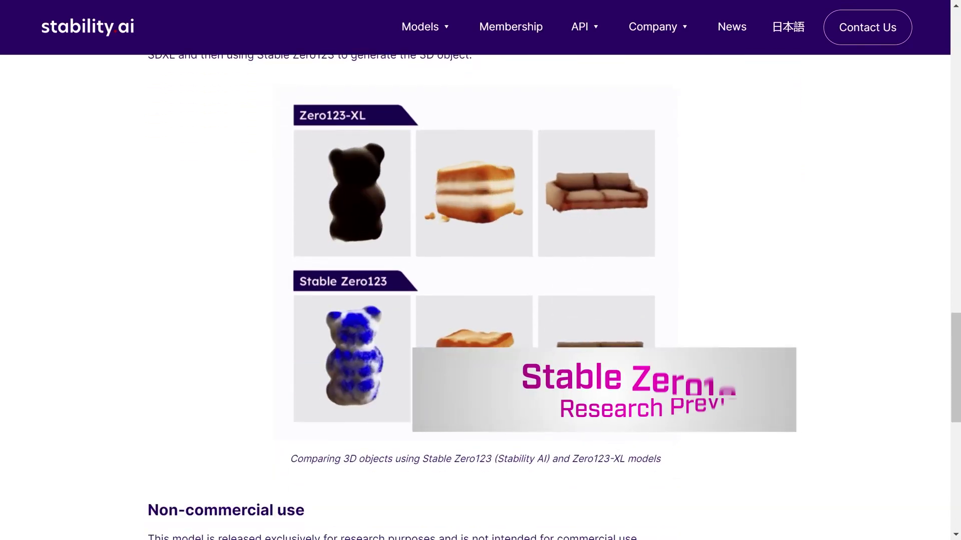
pyautogui.scroll(-3, 481, 300)
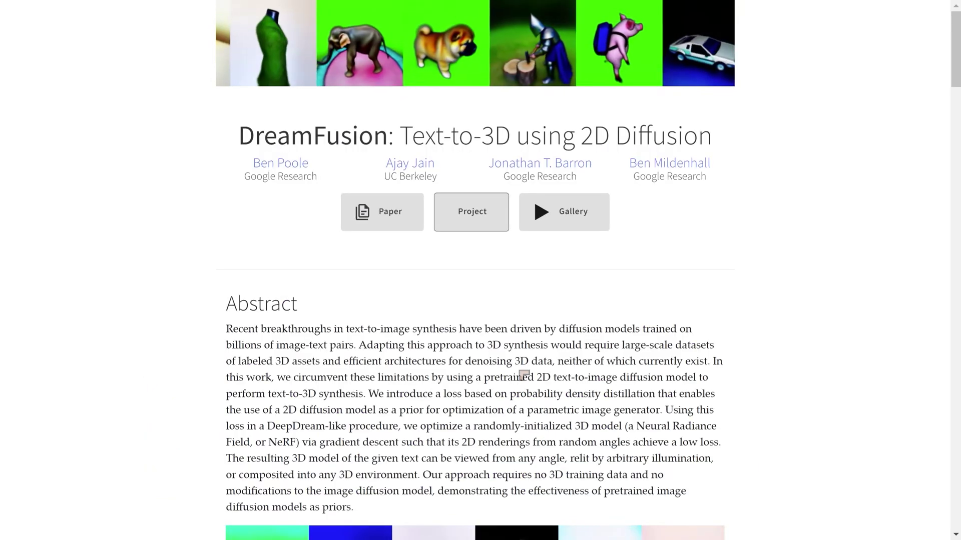
# Browse the DreamFusion generated examples and replay the How does DreamFusion work video
pyautogui.scroll(-4, 524, 375)
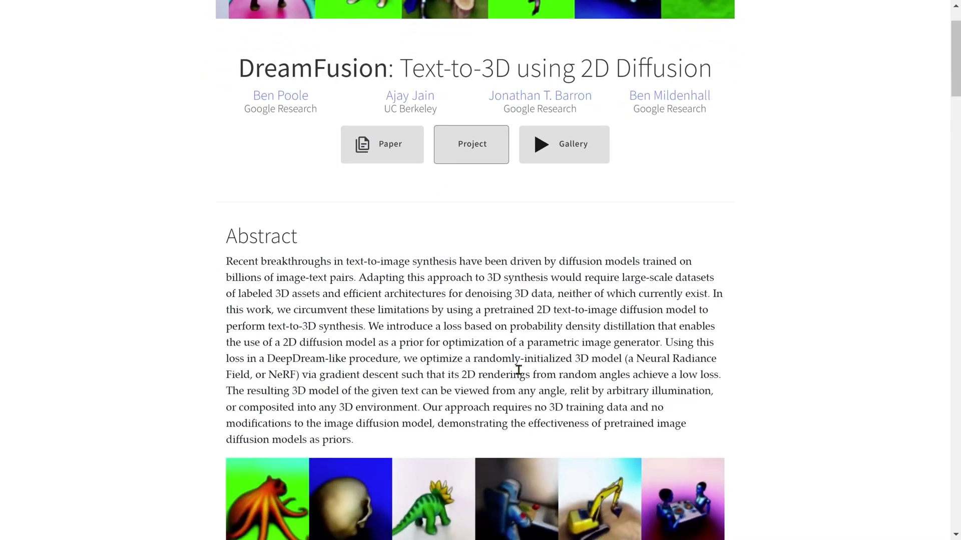
pyautogui.scroll(-2, 519, 370)
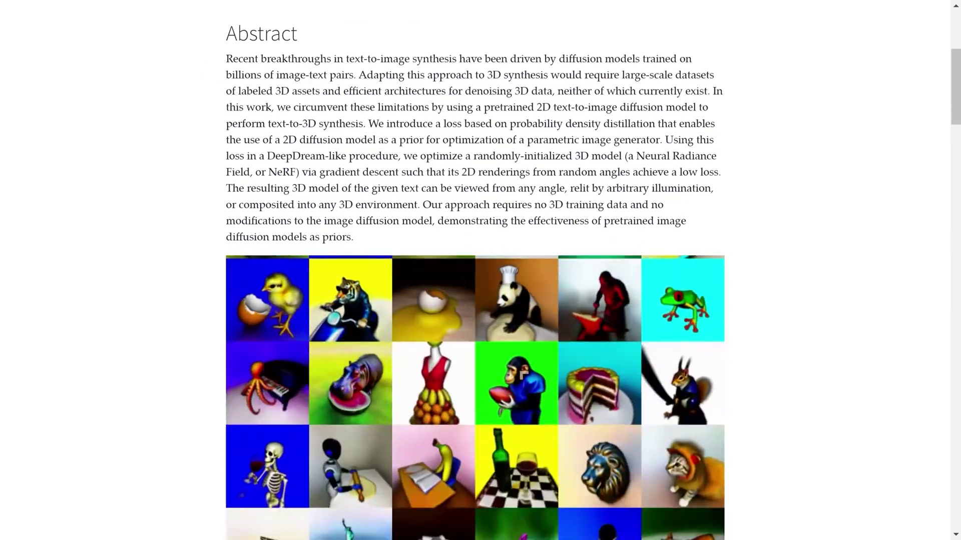
pyautogui.scroll(-5, 523, 375)
pyautogui.scroll(-9, 524, 375)
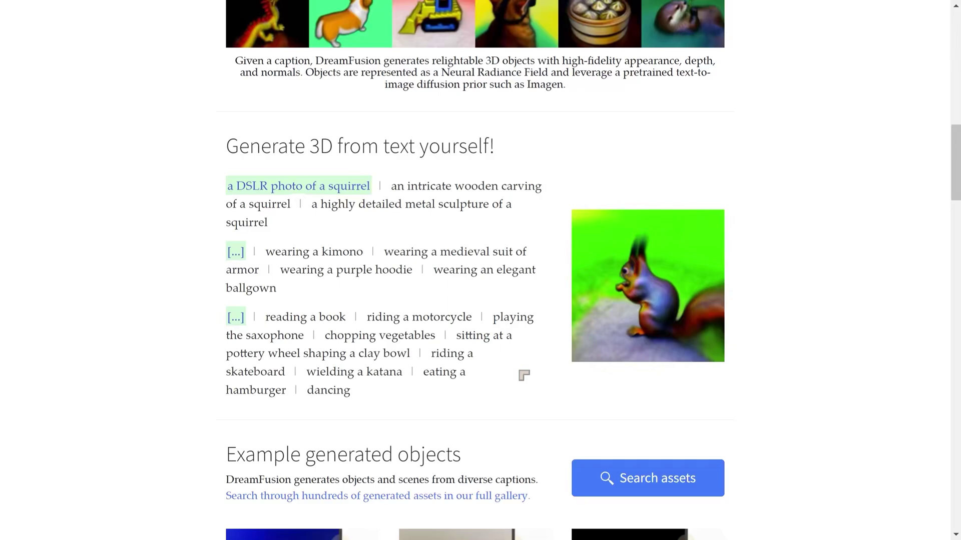
pyautogui.scroll(-10, 524, 375)
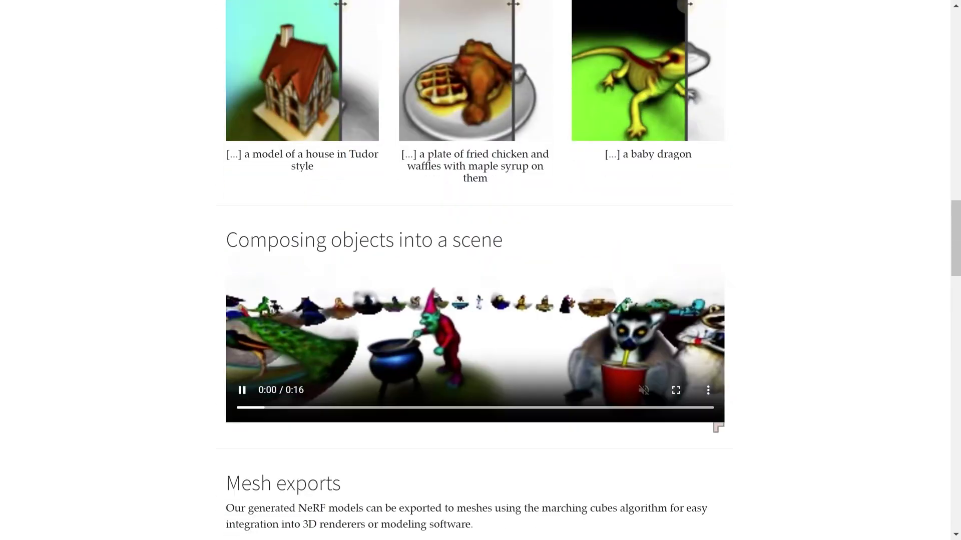
pyautogui.scroll(-13, 743, 420)
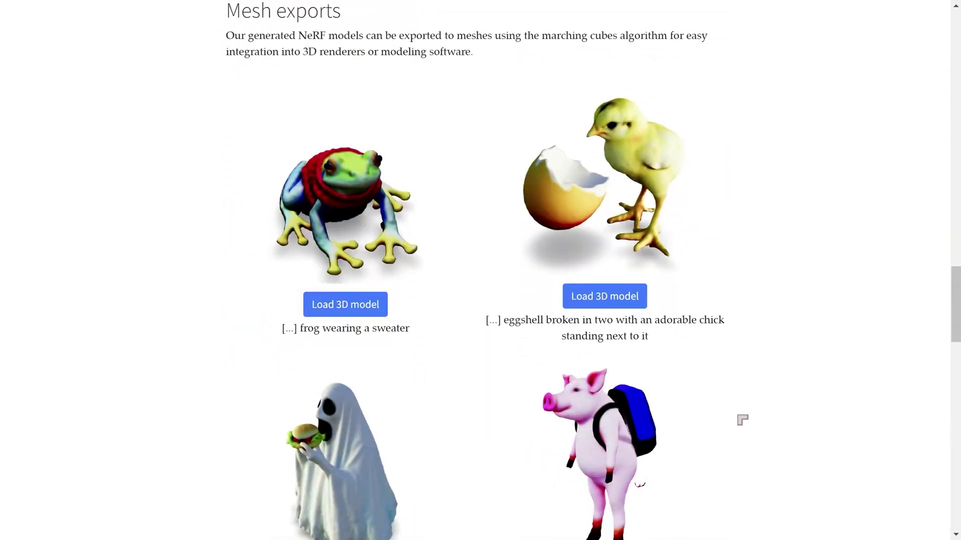
pyautogui.scroll(-10, 742, 420)
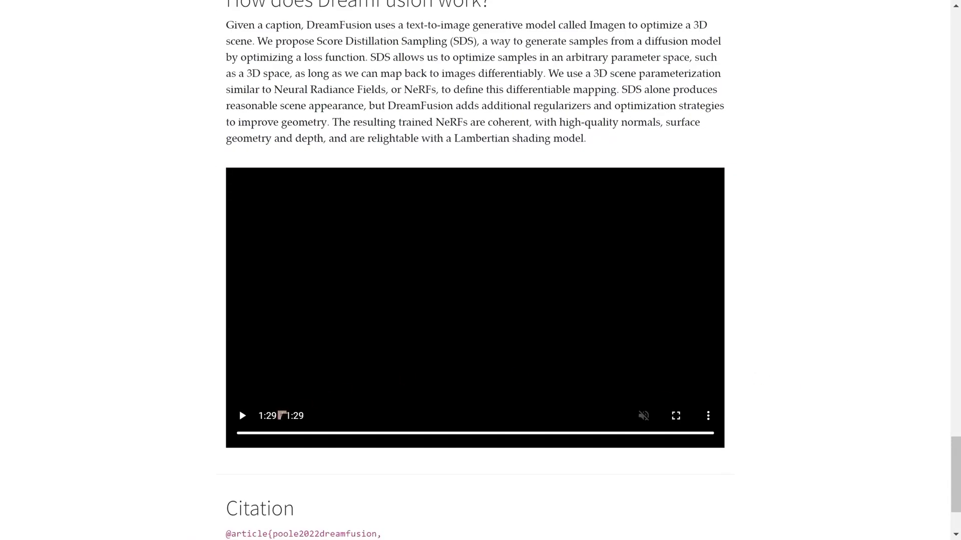
pyautogui.click(241, 416)
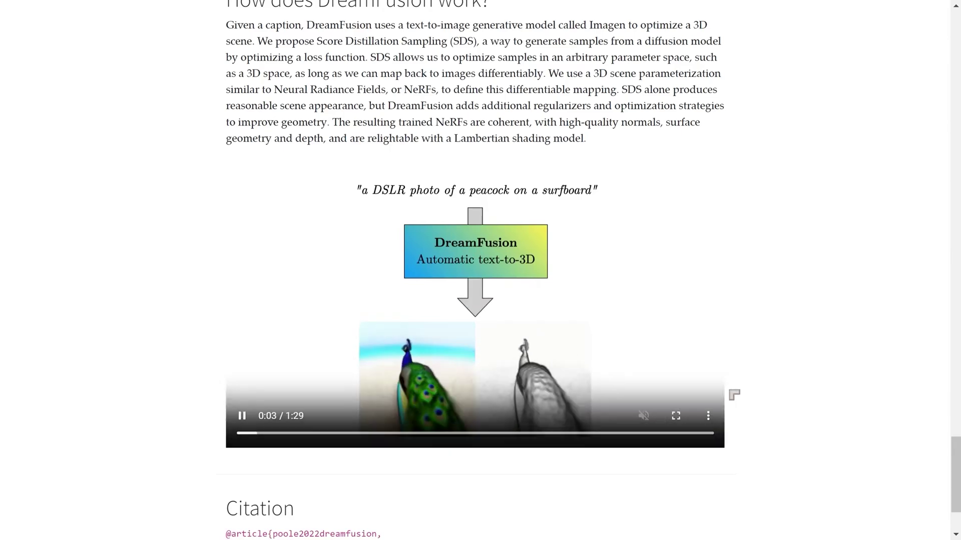
# Scroll back up to the top of the DreamFusion project page
pyautogui.scroll(7, 731, 395)
pyautogui.scroll(20, 751, 409)
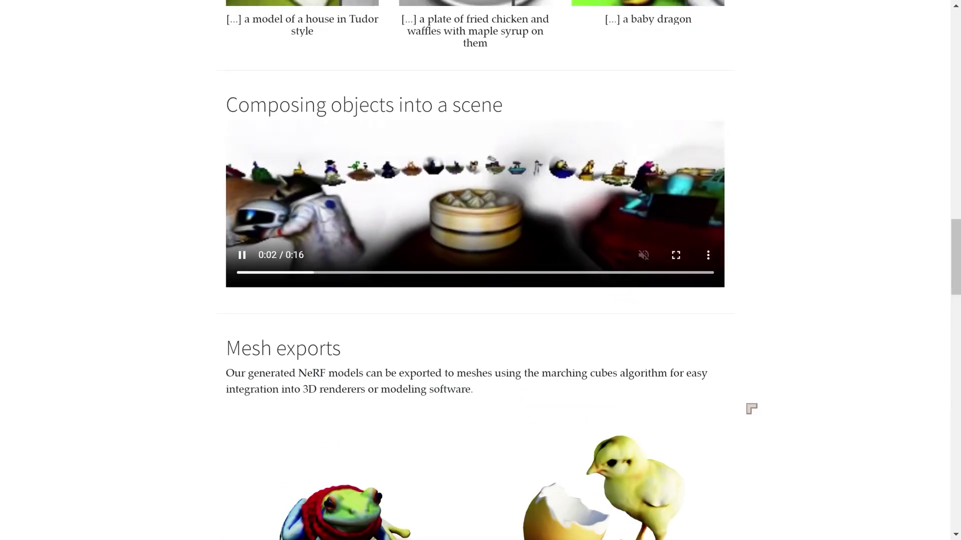
pyautogui.scroll(20, 751, 409)
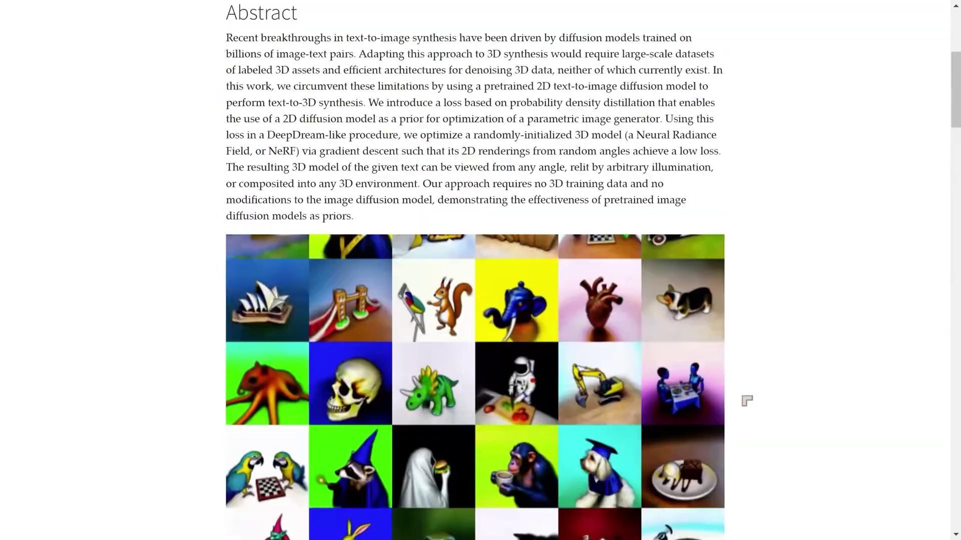
pyautogui.scroll(1, 747, 401)
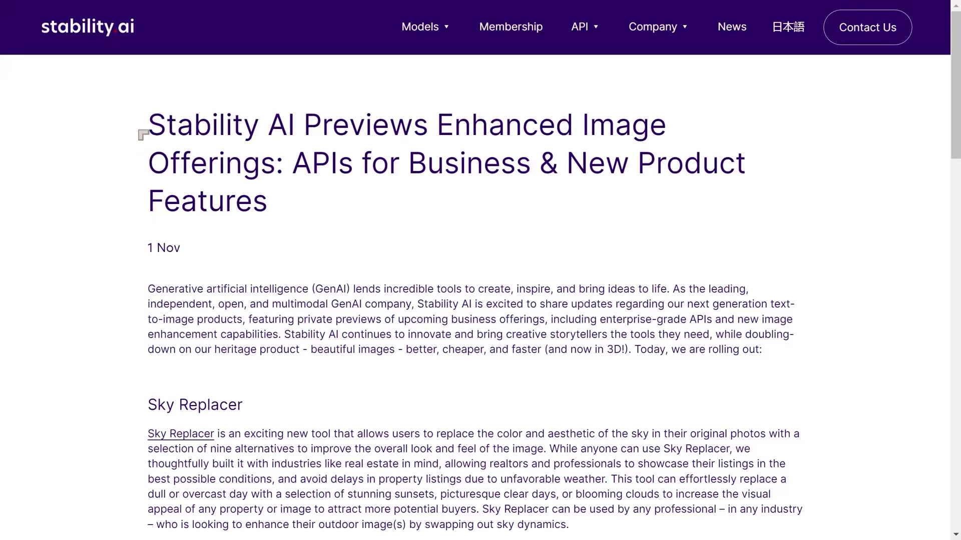
# Replay the Stable 3D Private Preview demo video and briefly select the stability.ai contact link text
pyautogui.scroll(-4, 302, 198)
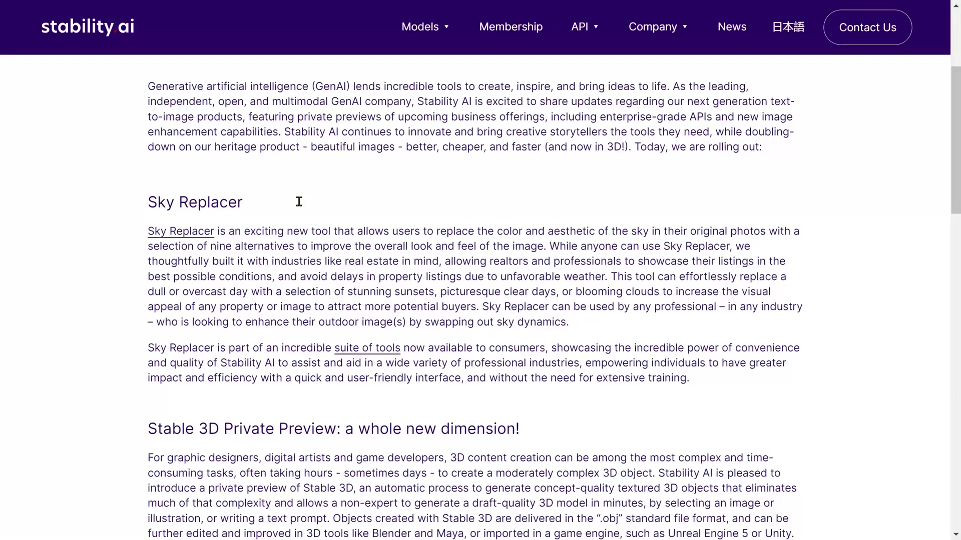
pyautogui.scroll(-7, 215, 230)
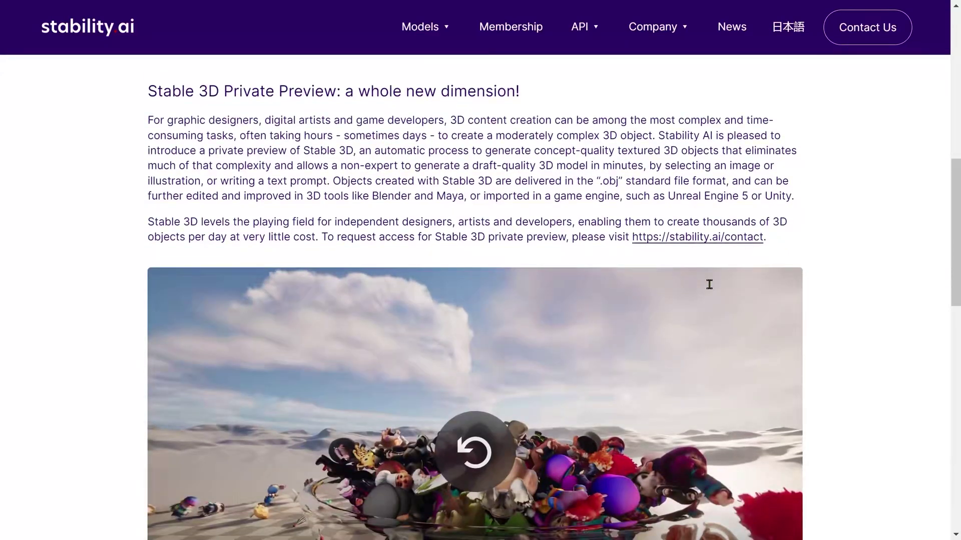
pyautogui.scroll(-3, 709, 284)
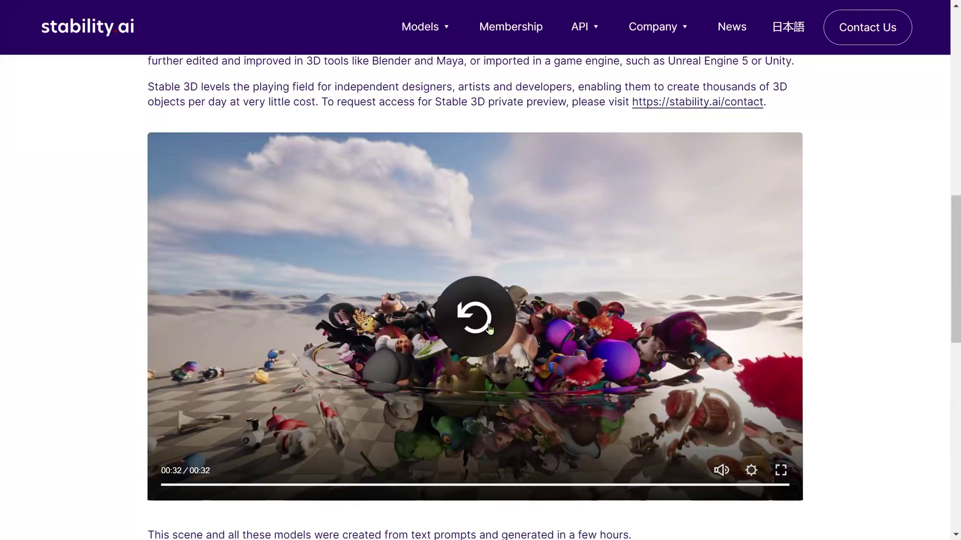
pyautogui.click(475, 316)
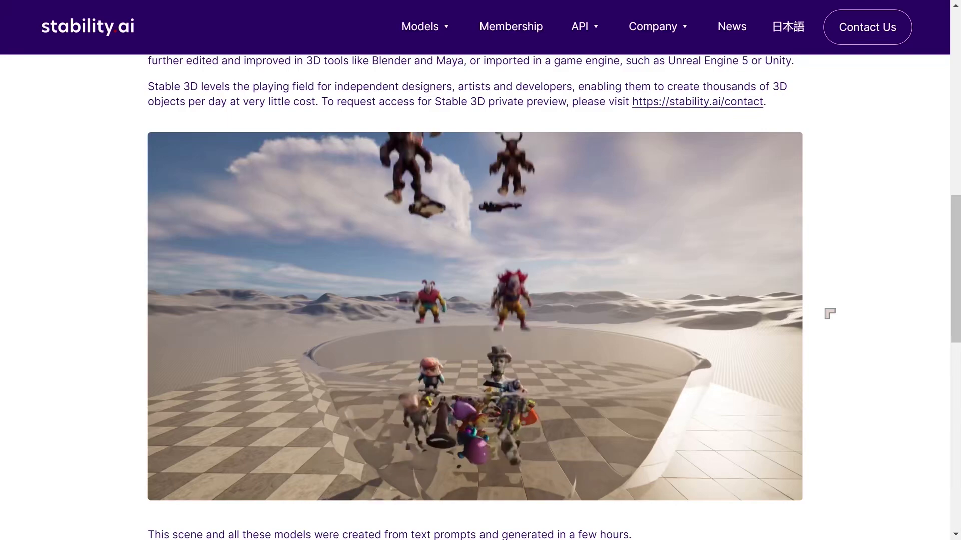
pyautogui.moveTo(671, 110); pyautogui.dragTo(641, 107)
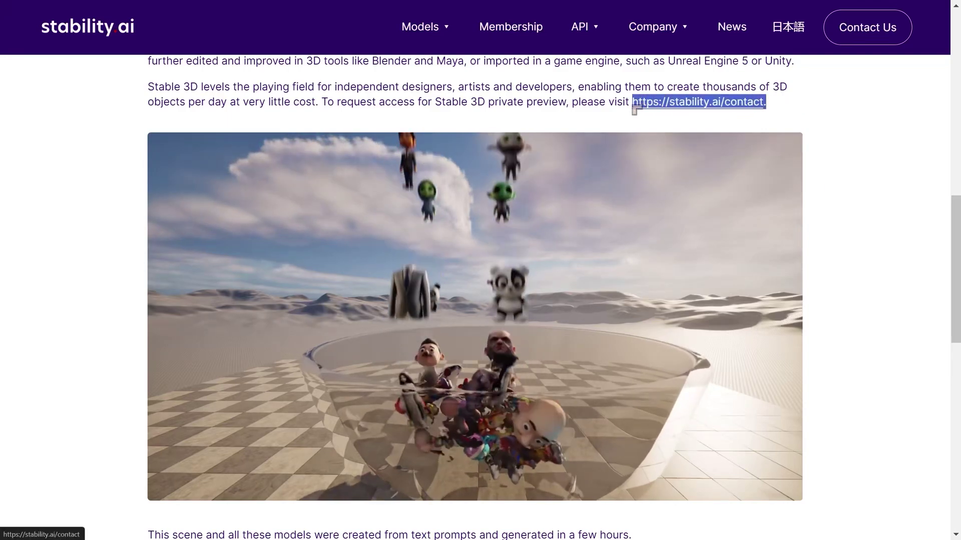
pyautogui.click(851, 161)
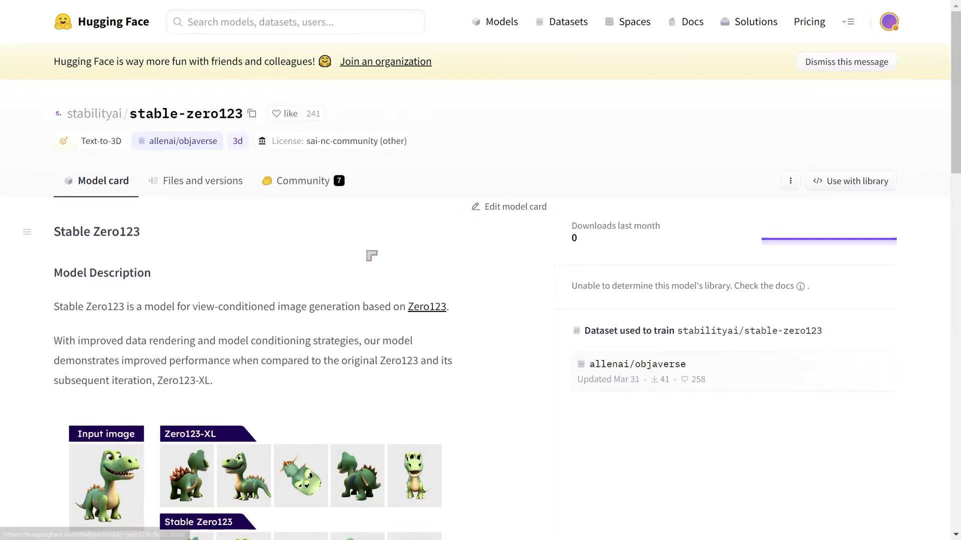
# Scroll the stabilityai/stable-zero123 model card down to its threestudio Usage steps
pyautogui.scroll(-5, 349, 265)
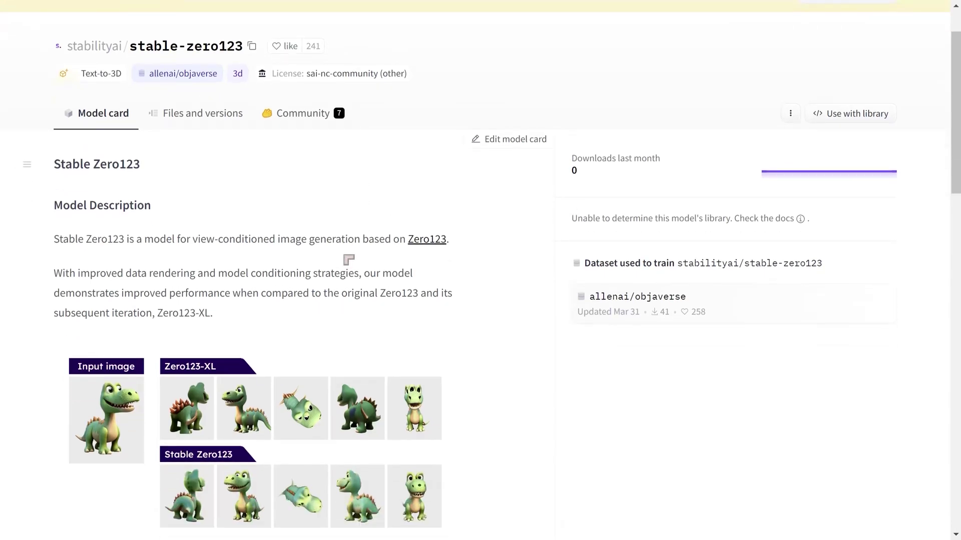
pyautogui.scroll(-7, 451, 272)
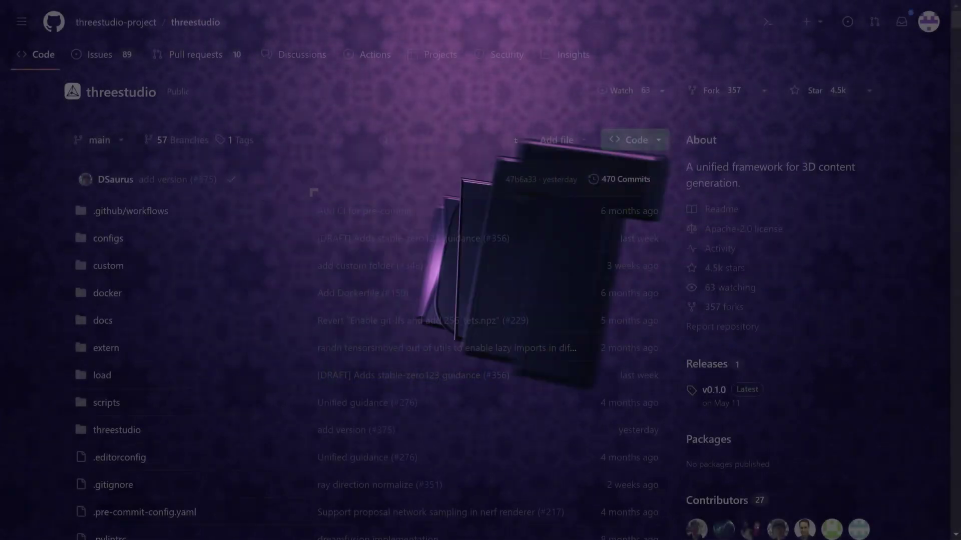
# Scroll the threestudio README past the News list and Installation steps into Quickstart
pyautogui.scroll(-3, 350, 227)
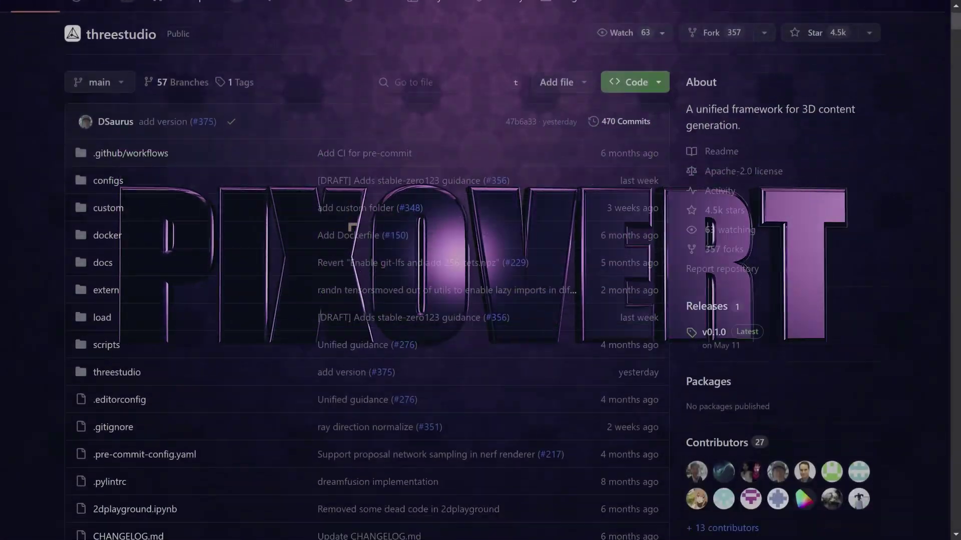
pyautogui.scroll(-10, 348, 228)
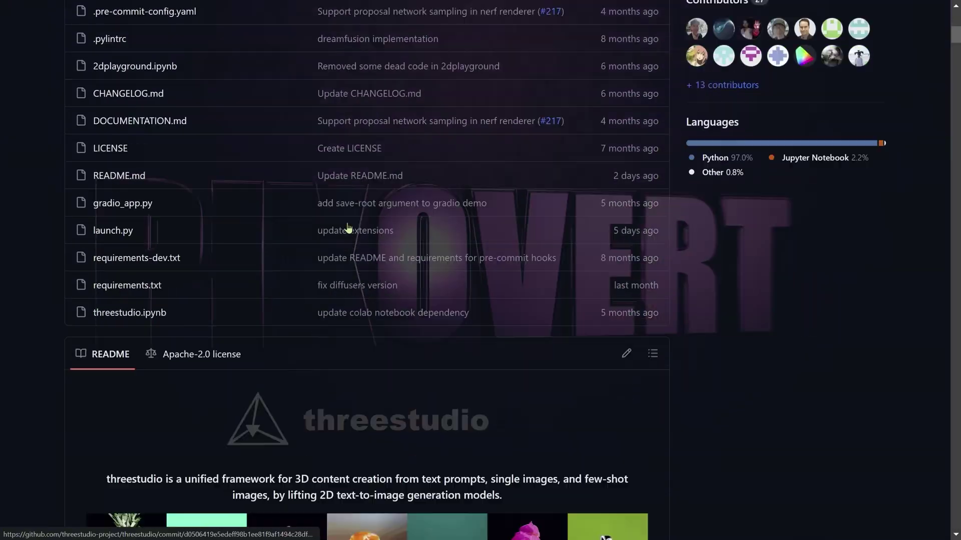
pyautogui.scroll(-3, 348, 228)
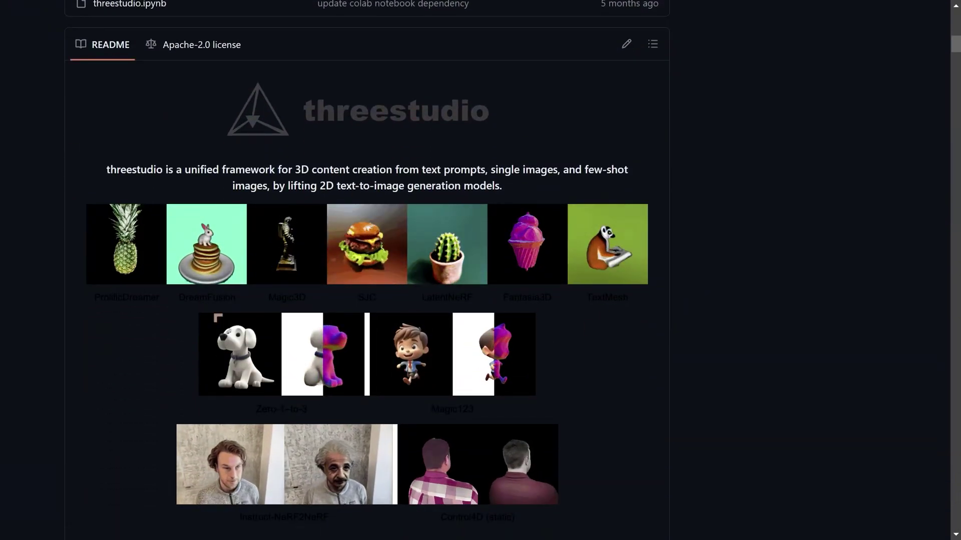
pyautogui.scroll(-5, 218, 317)
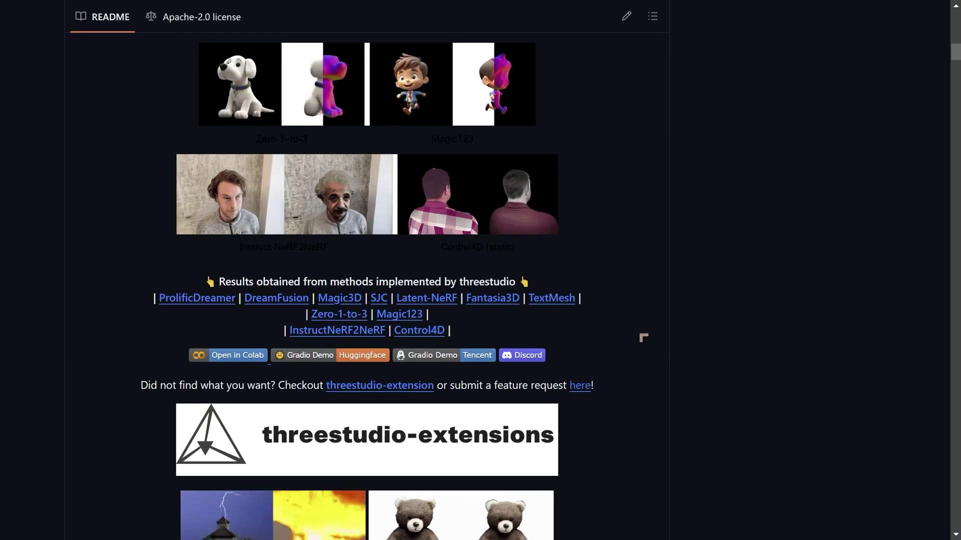
pyautogui.scroll(-1, 631, 288)
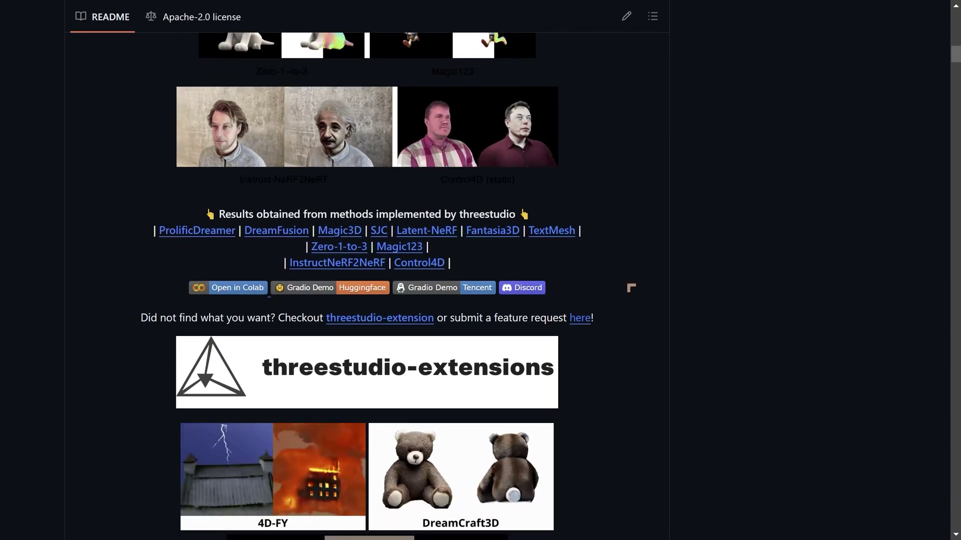
pyautogui.scroll(-3, 631, 288)
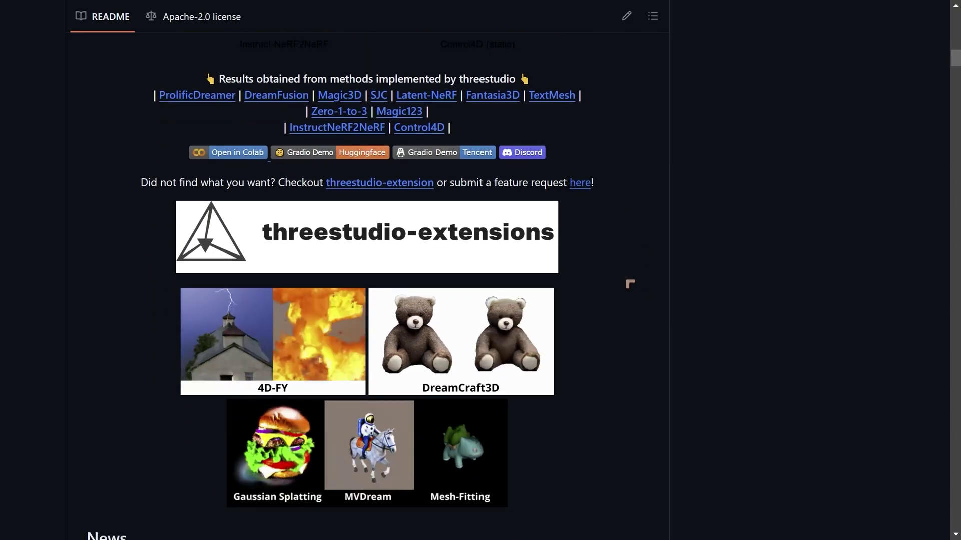
pyautogui.scroll(-3, 630, 284)
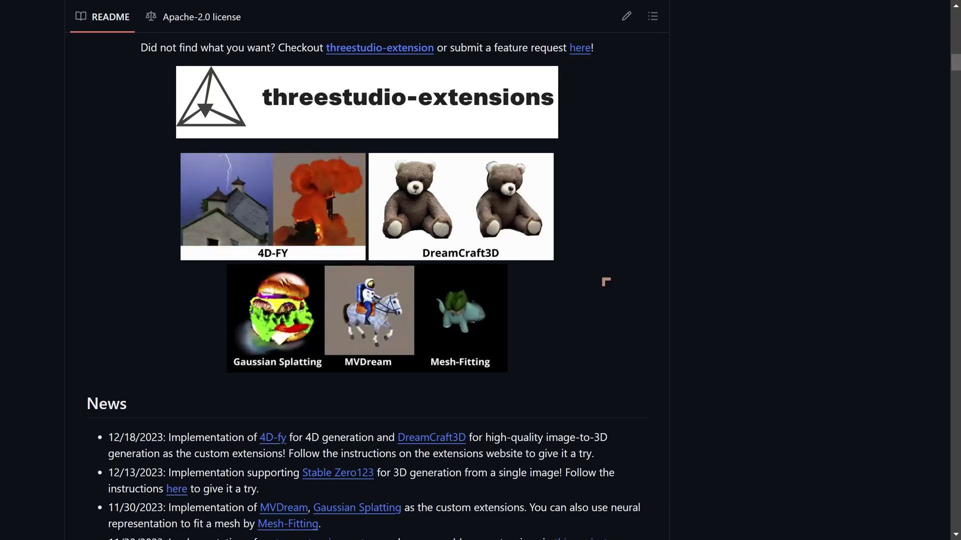
pyautogui.scroll(-3, 603, 279)
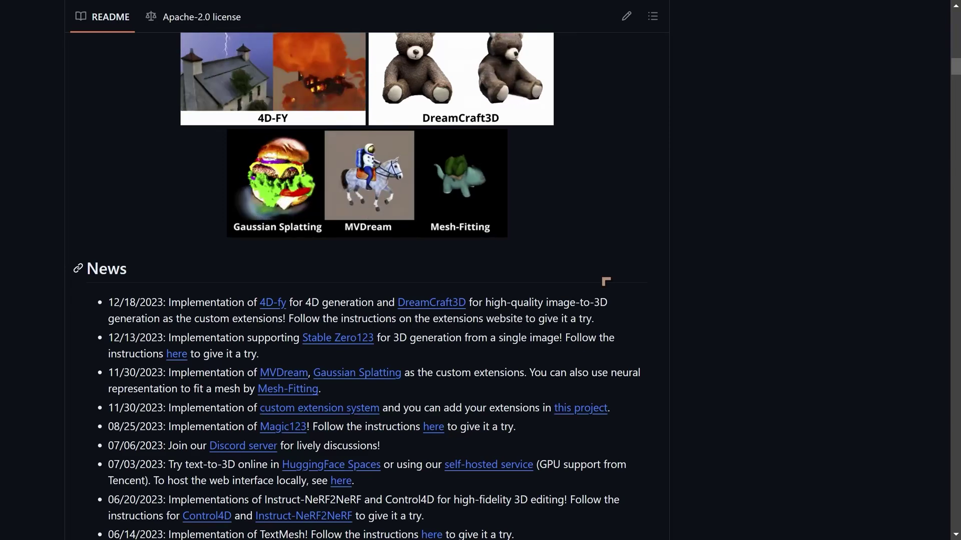
pyautogui.scroll(-5, 606, 281)
pyautogui.scroll(-3, 601, 276)
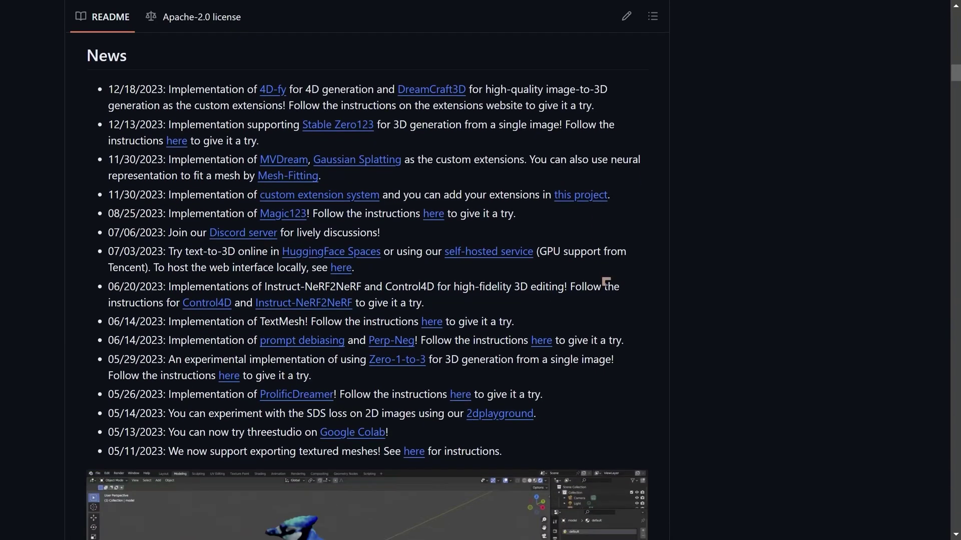
pyautogui.scroll(-3, 601, 276)
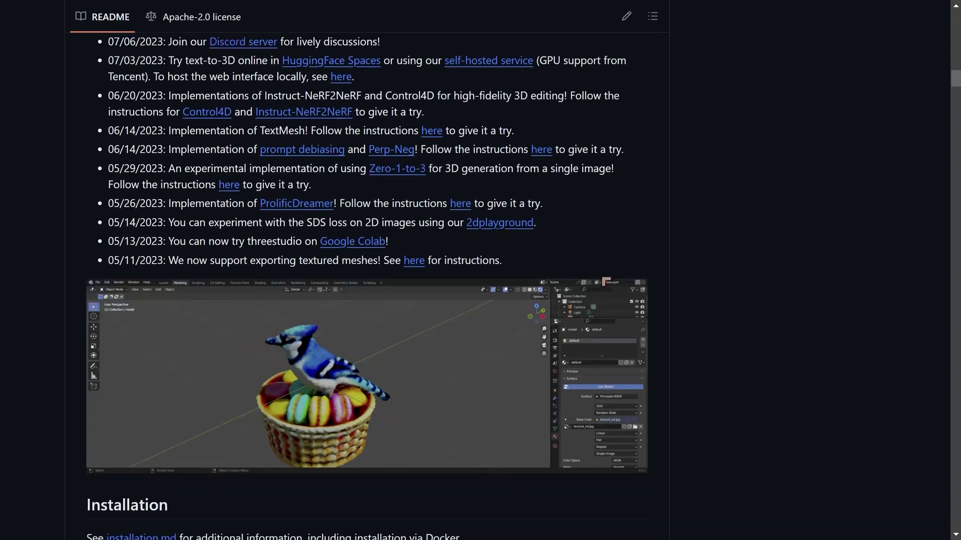
pyautogui.scroll(2, 602, 280)
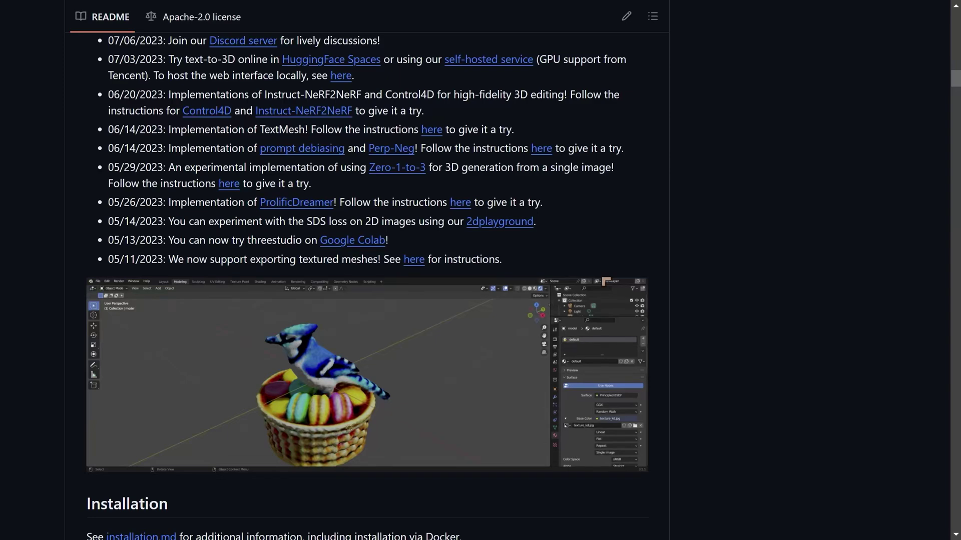
pyautogui.scroll(-10, 606, 282)
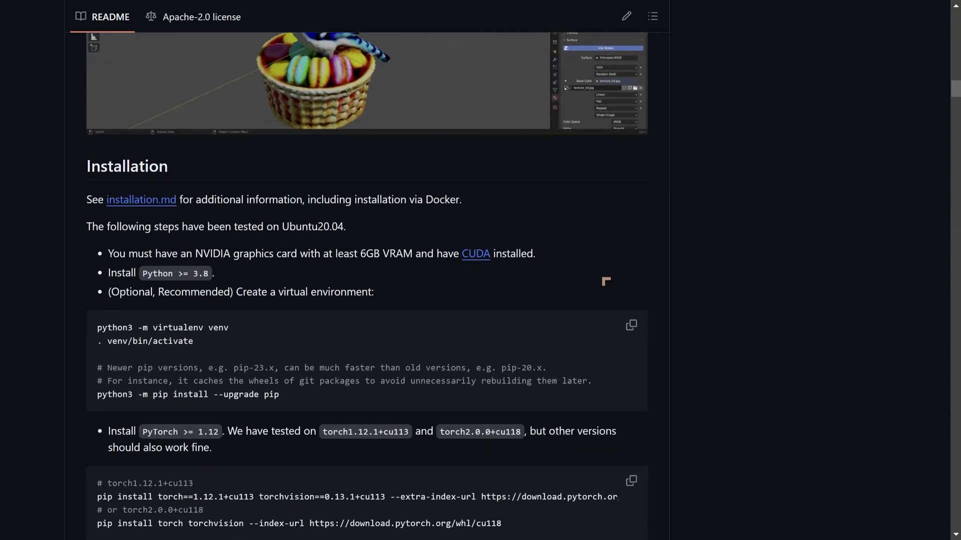
pyautogui.scroll(-10, 605, 282)
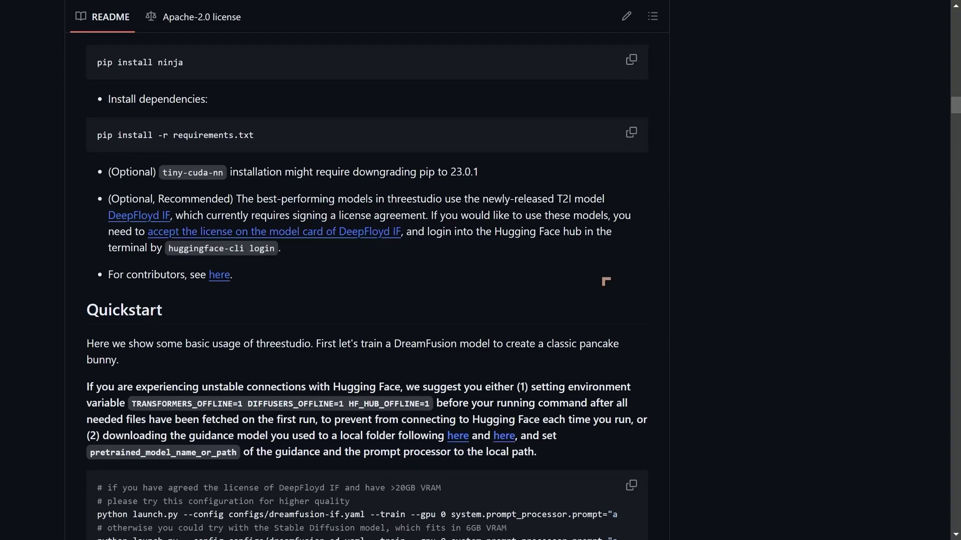
pyautogui.scroll(-10, 606, 282)
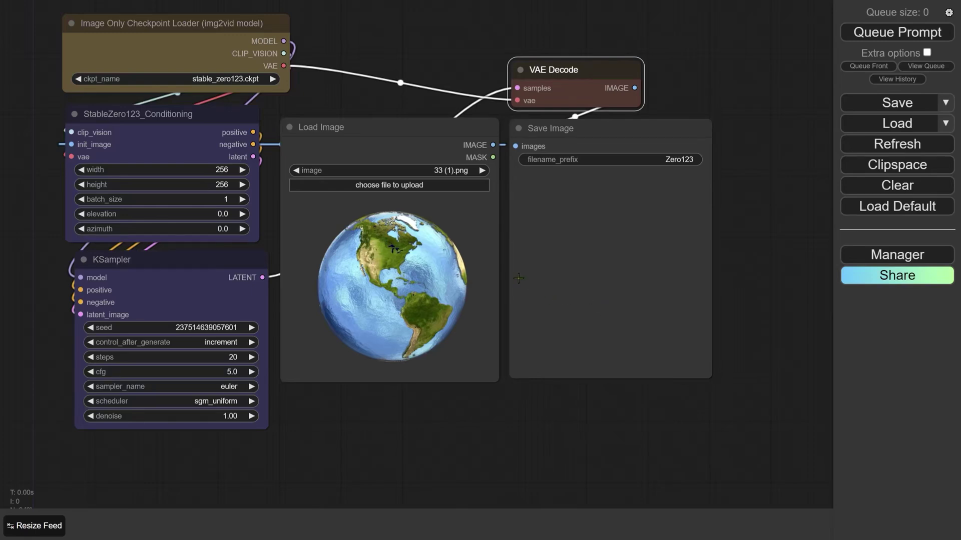
pyautogui.moveTo(457, 128); pyautogui.dragTo(465, 156)
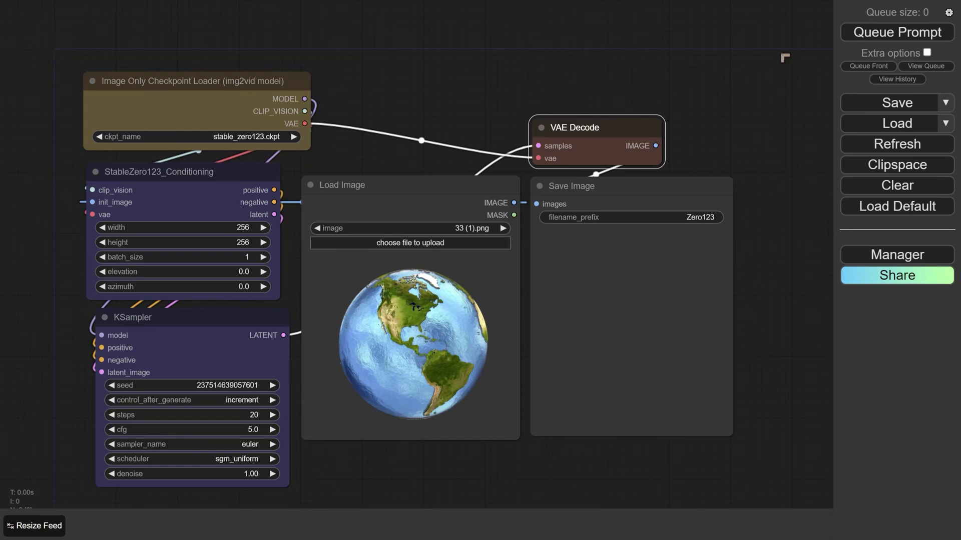
# Queue the workflow to render a 256×256 globe at elevation 0.0 and azimuth 0.0
pyautogui.click(897, 34)
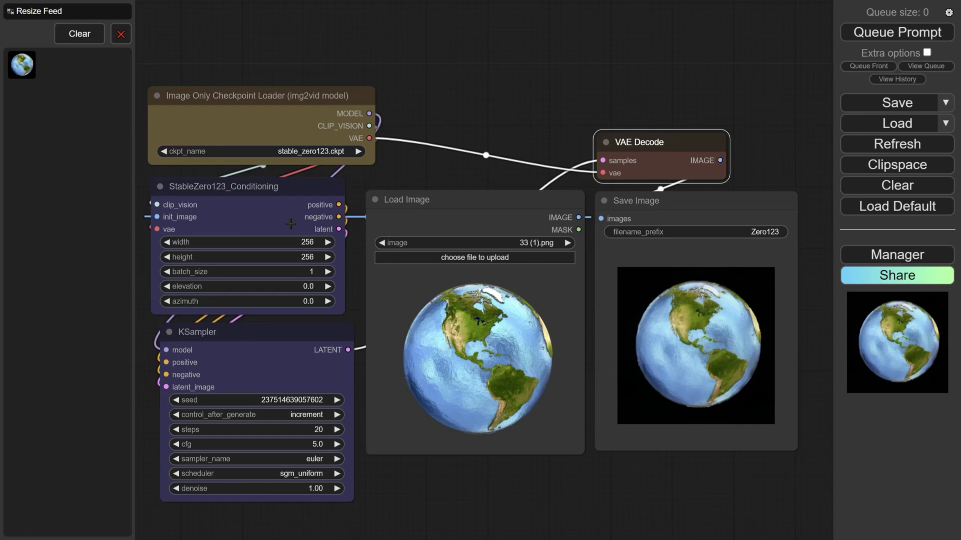
# Bring StableZero123_Conditioning into view and select its elevation value of 0 for replacement
pyautogui.scroll(7, 283, 253)
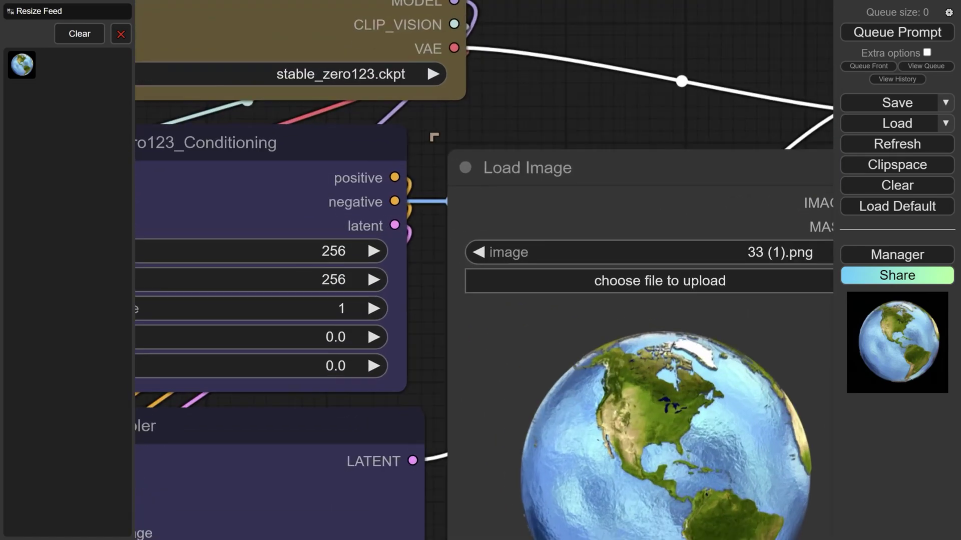
pyautogui.moveTo(445, 136); pyautogui.dragTo(704, 132)
pyautogui.scroll(3, 581, 135)
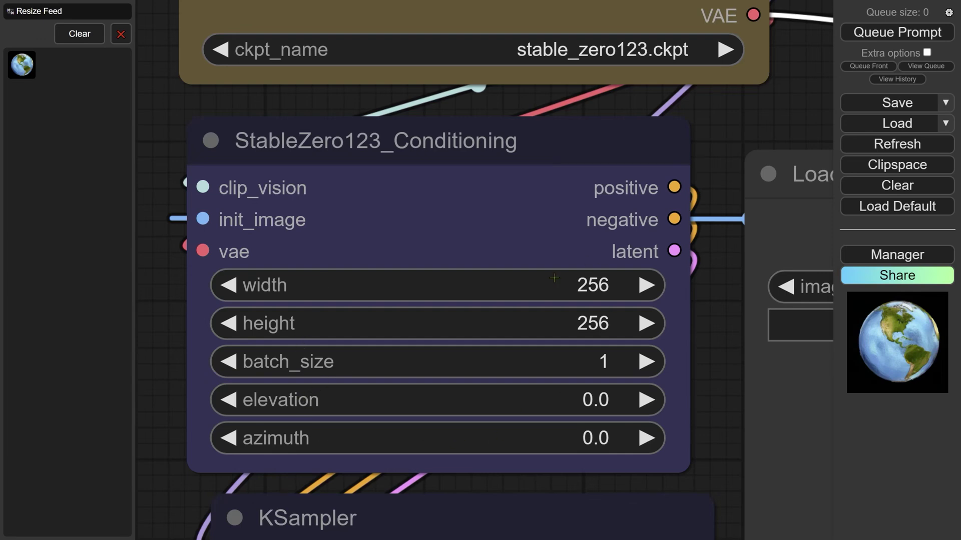
pyautogui.scroll(-7, 569, 336)
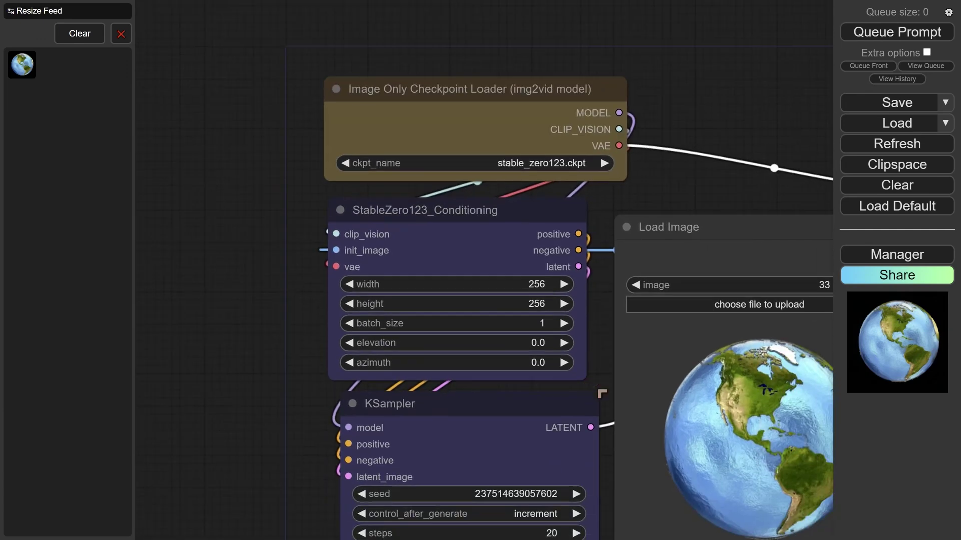
pyautogui.moveTo(602, 394); pyautogui.dragTo(394, 337)
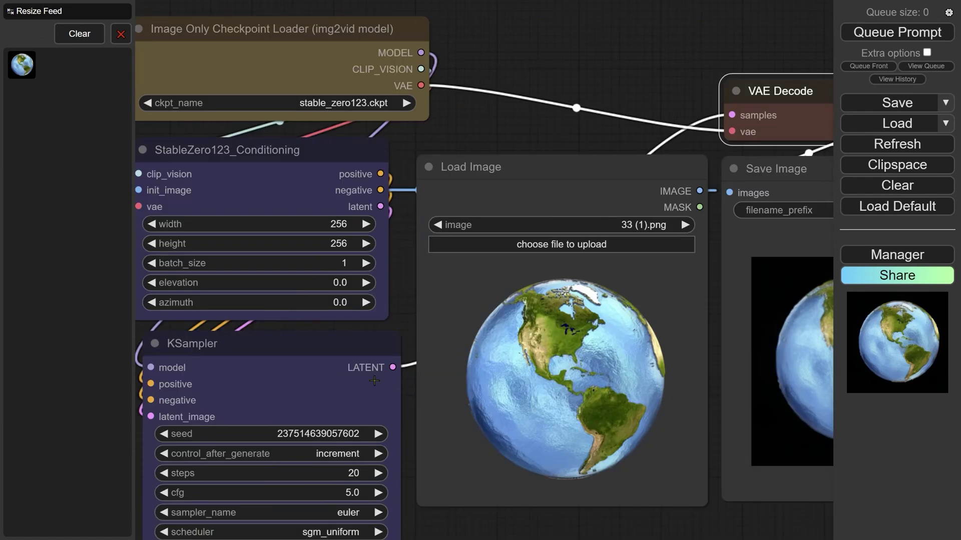
pyautogui.moveTo(375, 381); pyautogui.dragTo(294, 311)
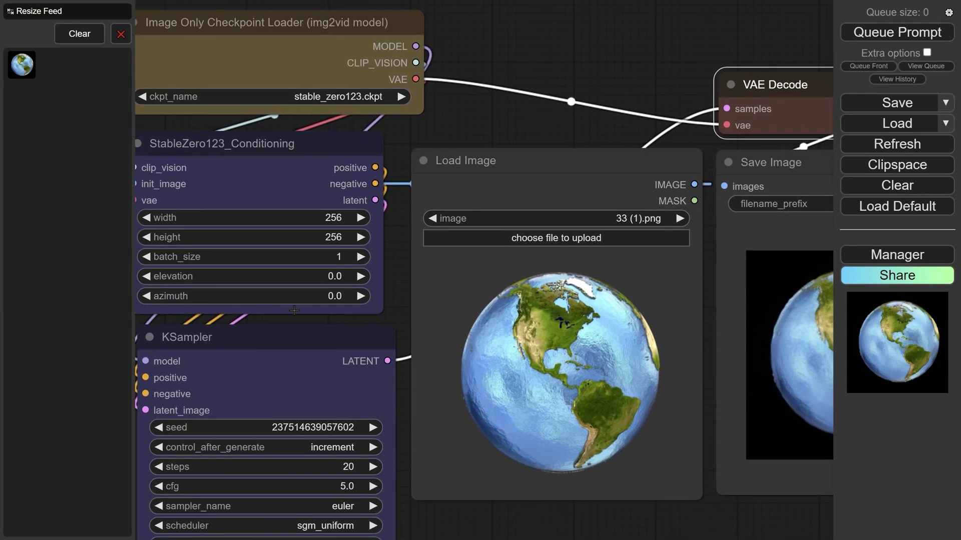
pyautogui.click(298, 281)
pyautogui.doubleClick(383, 279)
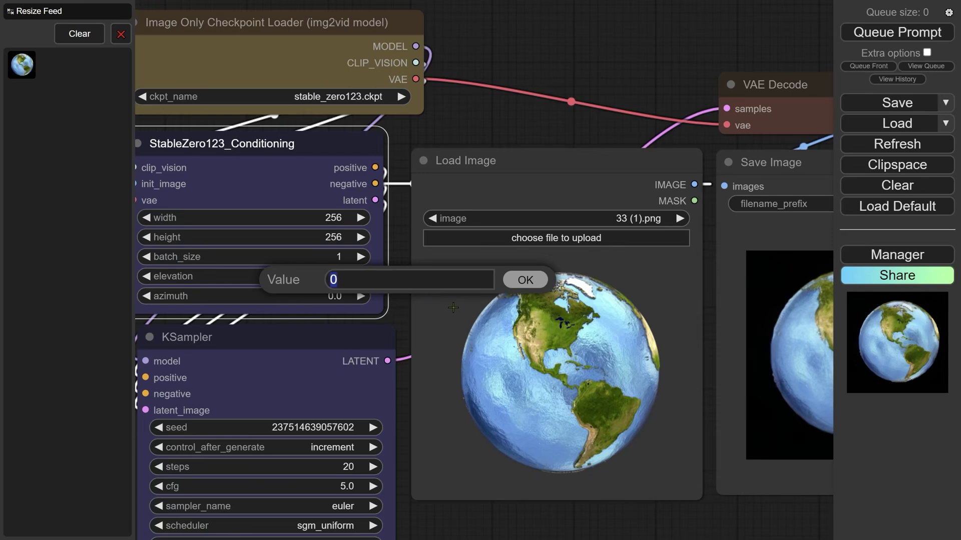
# Set elevation to 30 and render the globe tilted to show the north polar region
pyautogui.write('3')
pyautogui.press('Return')
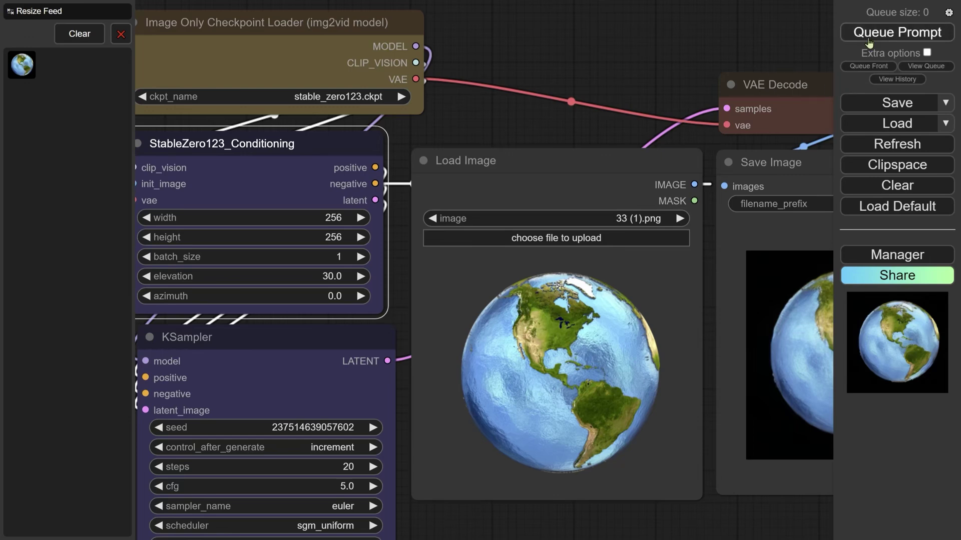
pyautogui.click(897, 32)
pyautogui.moveTo(624, 37); pyautogui.dragTo(391, 2)
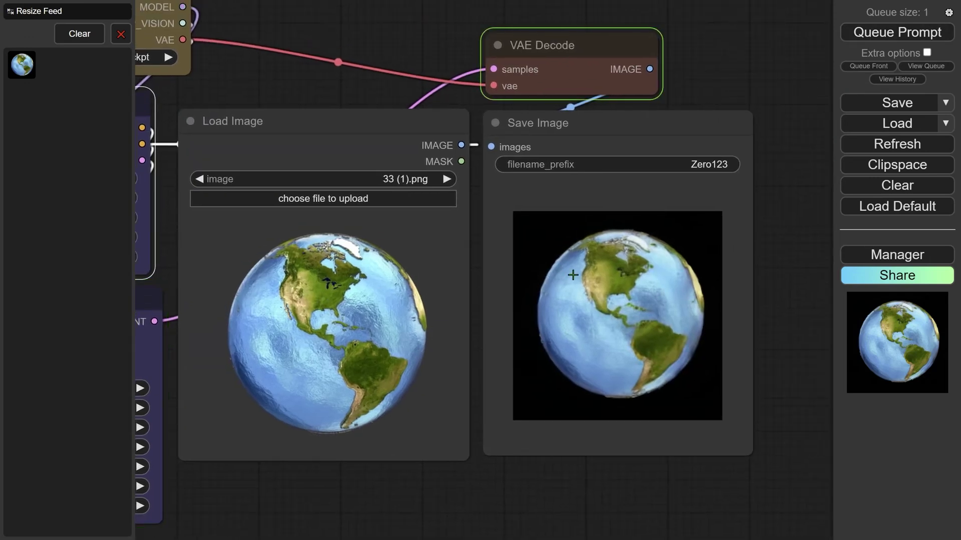
pyautogui.moveTo(636, 320); pyautogui.dragTo(658, 342)
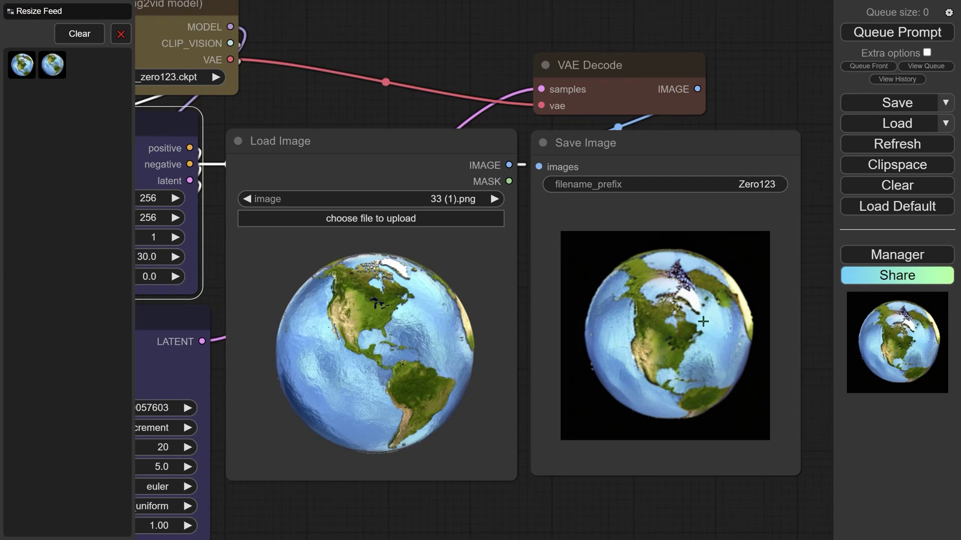
pyautogui.scroll(5, 703, 321)
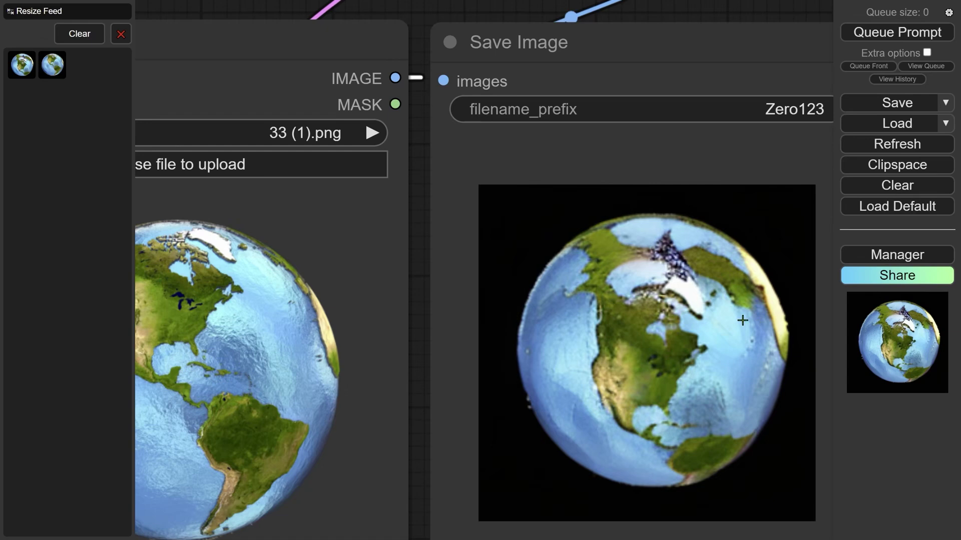
pyautogui.scroll(-3, 742, 320)
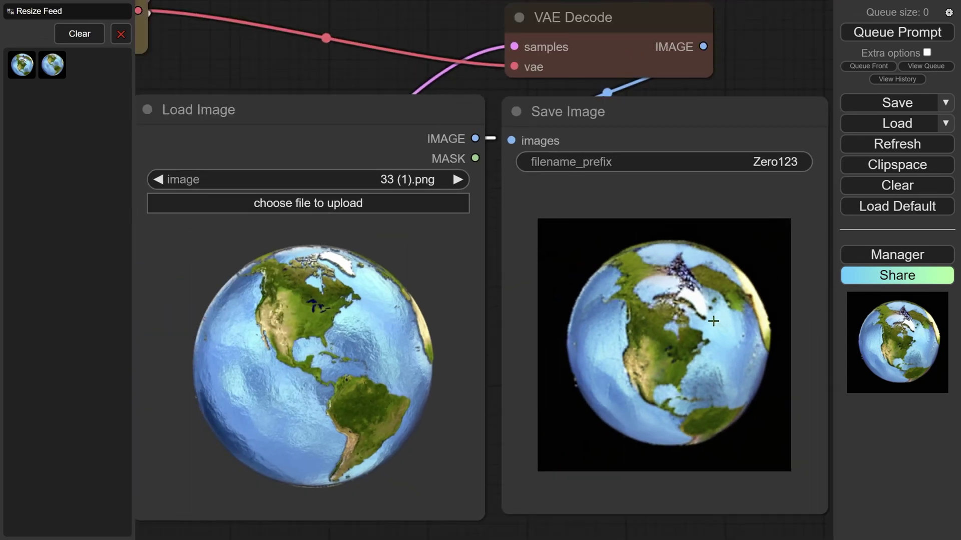
pyautogui.scroll(-5, 713, 321)
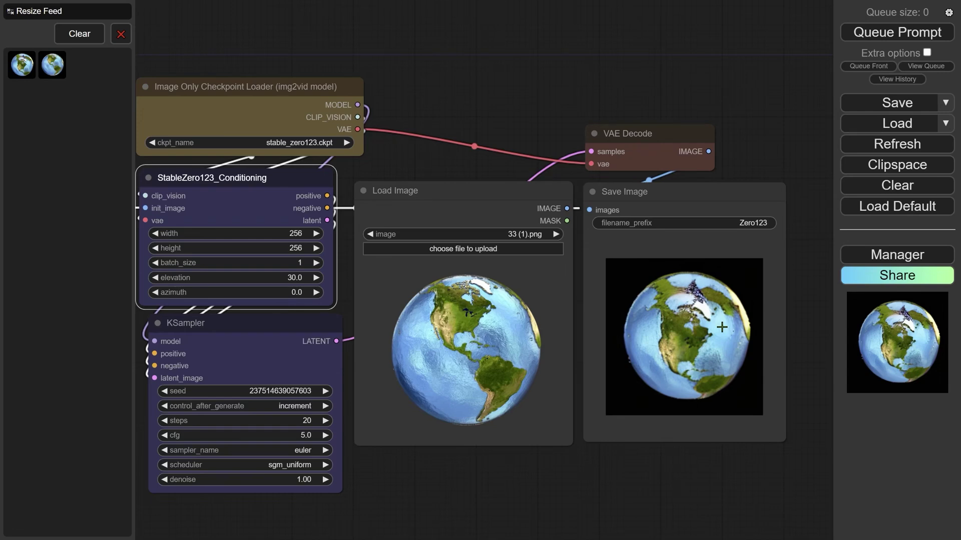
# Set azimuth to 30 and render the globe turned to show the Atlantic and Africa's edge
pyautogui.click(272, 297)
pyautogui.moveTo(351, 297); pyautogui.dragTo(318, 296)
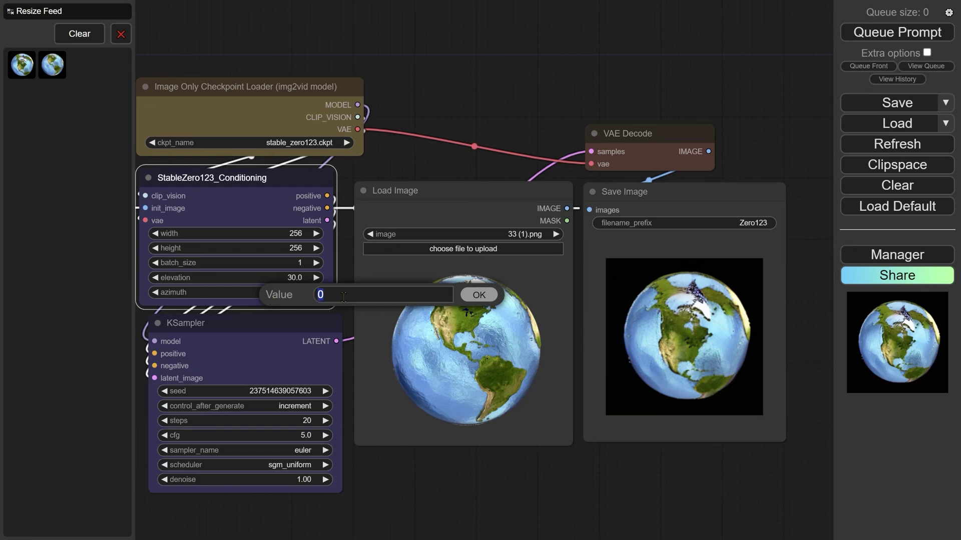
pyautogui.write('30')
pyautogui.click(476, 299)
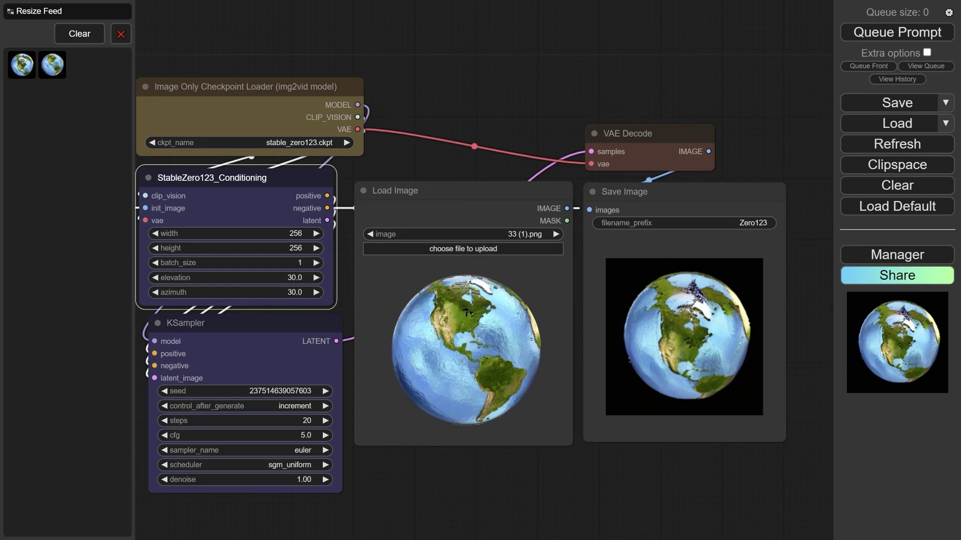
pyautogui.click(920, 39)
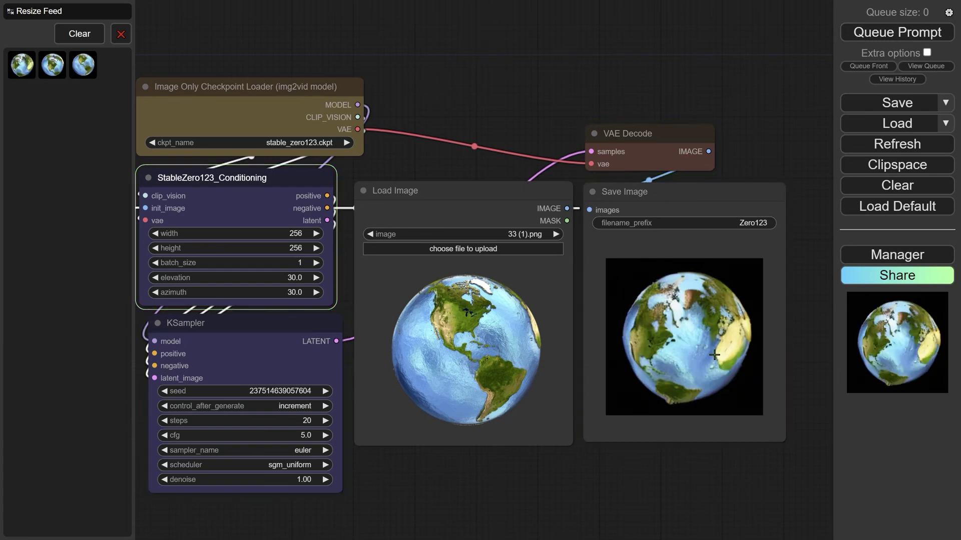
pyautogui.scroll(4, 720, 335)
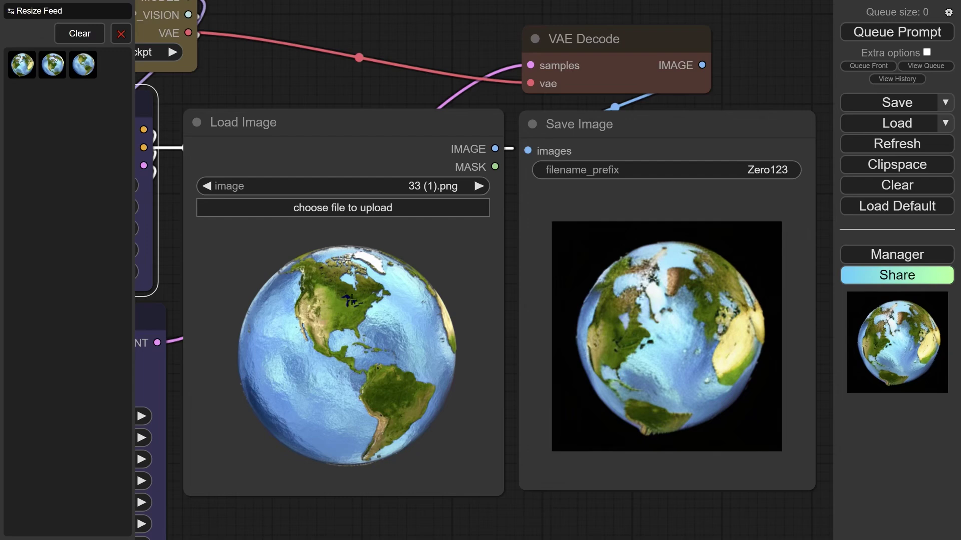
# Reset elevation to 0 and set azimuth to 60 in StableZero123_Conditioning
pyautogui.moveTo(350, 299); pyautogui.dragTo(570, 294)
pyautogui.click(307, 244)
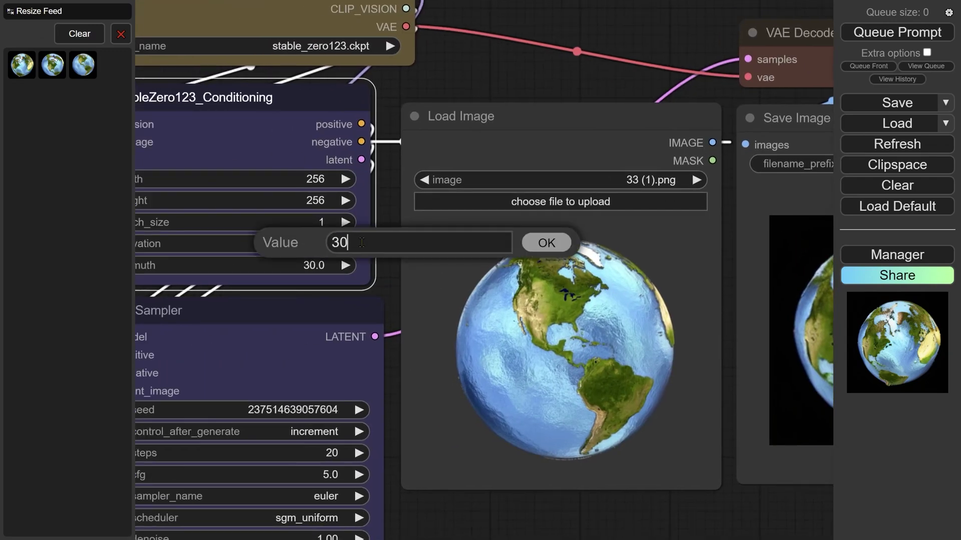
pyautogui.write('0')
pyautogui.click(547, 244)
pyautogui.click(314, 265)
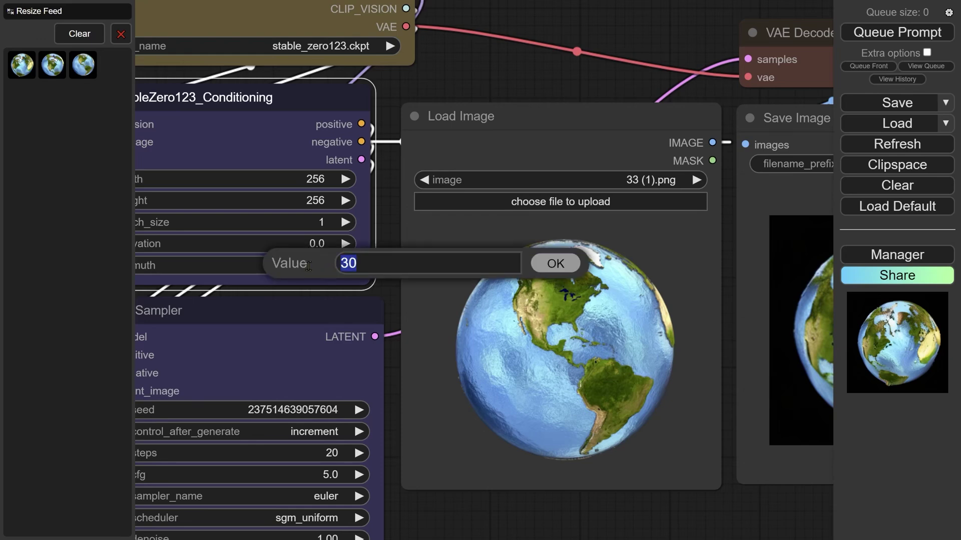
pyautogui.write('60')
pyautogui.click(560, 266)
# Queue the workflow and inspect the further-rotated globe in Save Image
pyautogui.scroll(-3, 589, 285)
pyautogui.moveTo(631, 316); pyautogui.dragTo(448, 315)
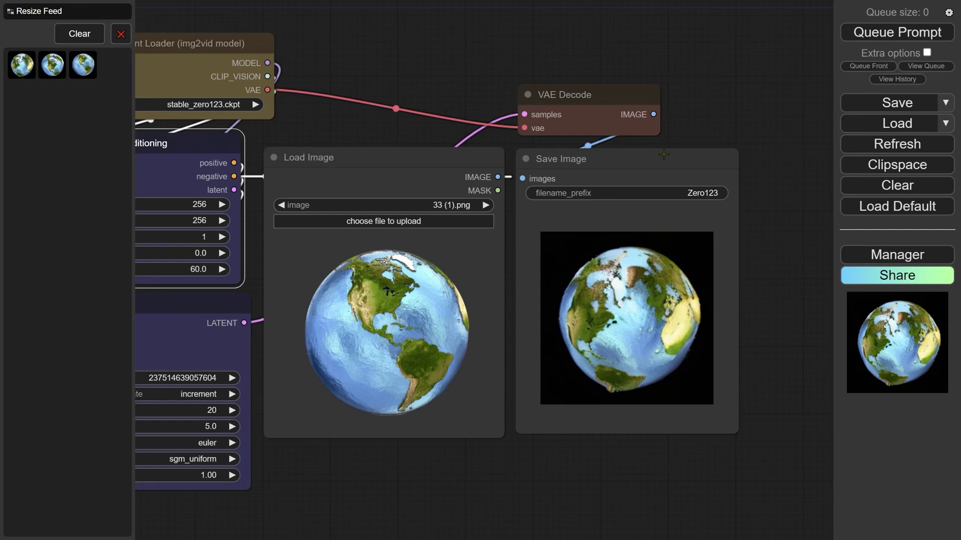
pyautogui.click(898, 32)
pyautogui.scroll(1, 650, 356)
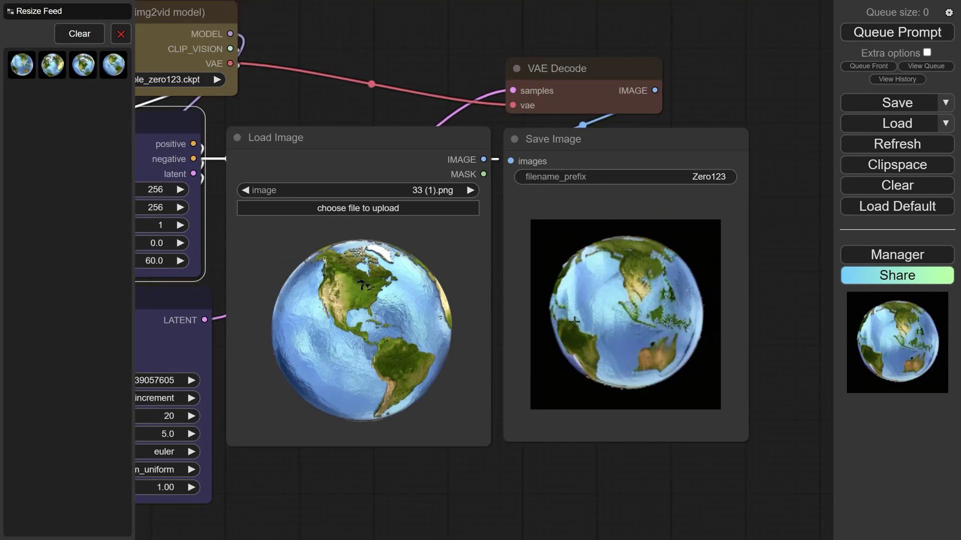
pyautogui.scroll(2, 575, 321)
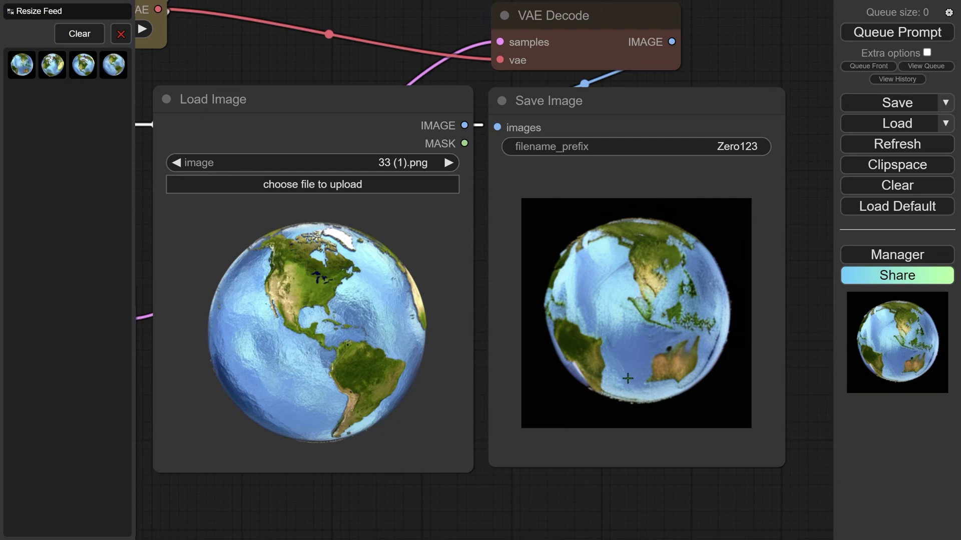
pyautogui.scroll(-2, 536, 383)
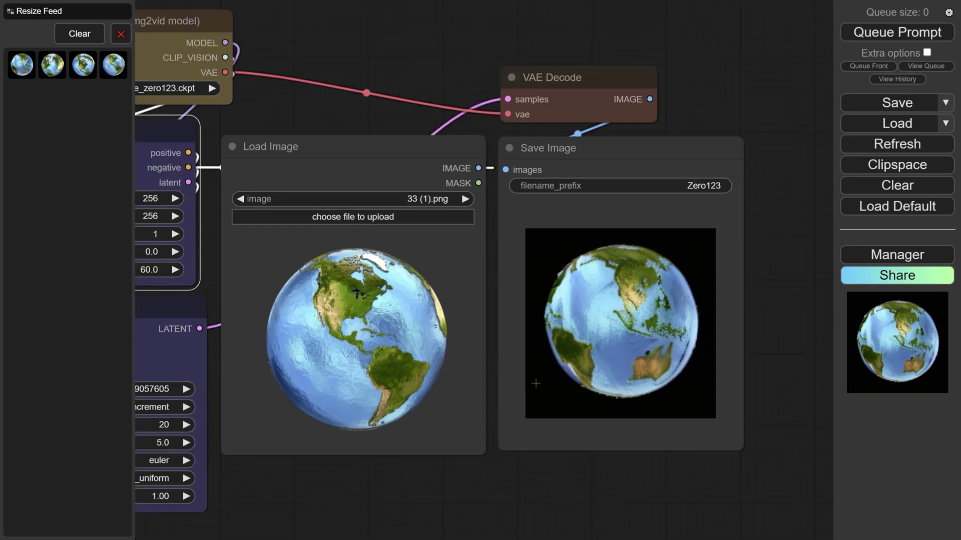
pyautogui.scroll(-4, 535, 383)
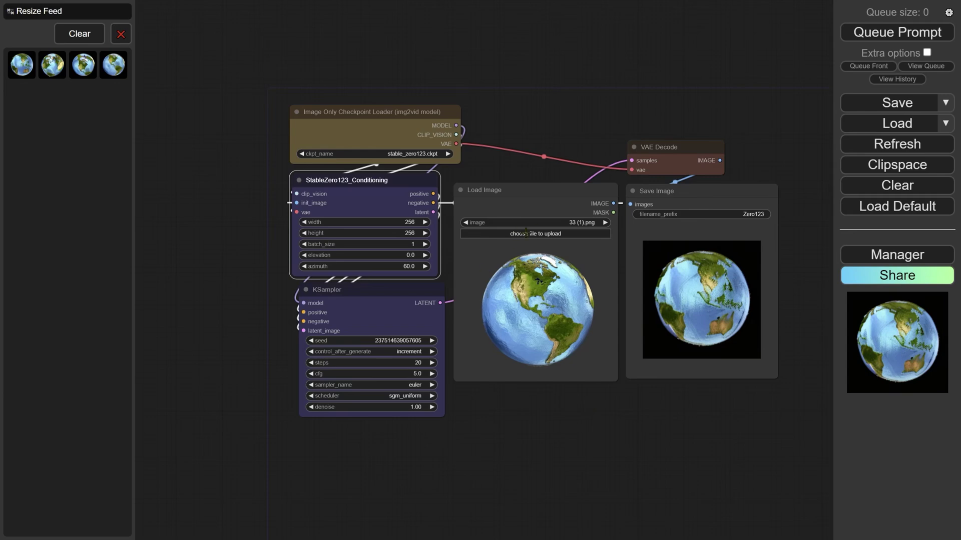
# Render a rotated view of the egg, then lower its azimuth to 39 and render again
pyautogui.scroll(6, 655, 260)
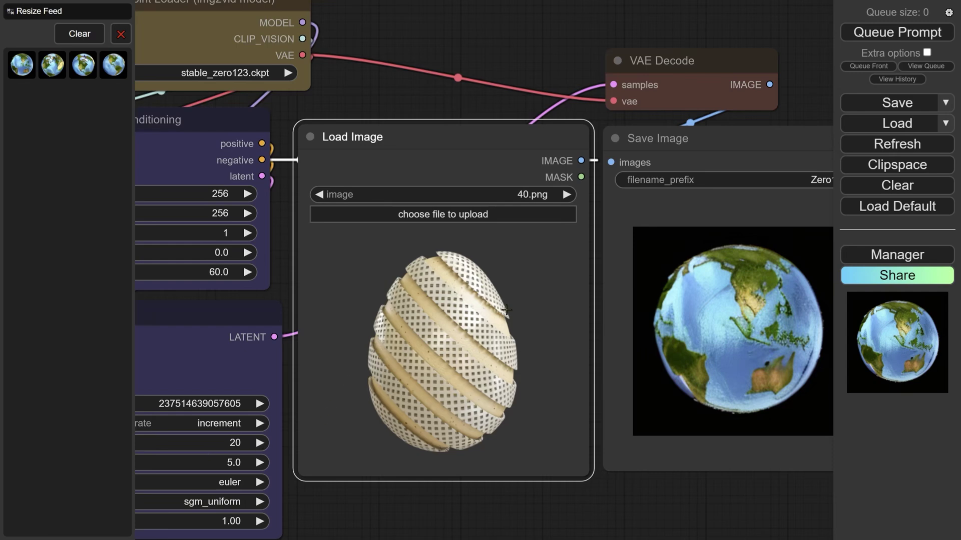
pyautogui.click(906, 32)
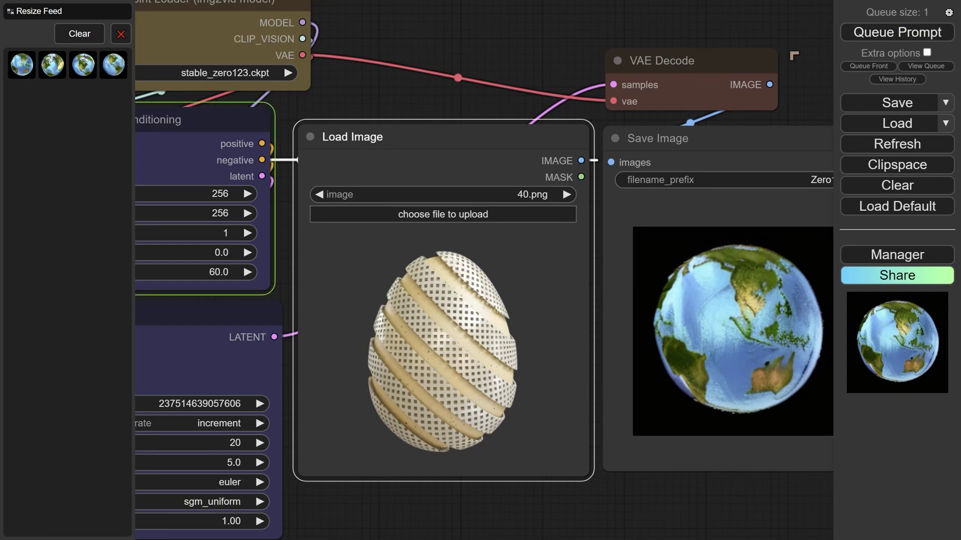
pyautogui.scroll(-3, 668, 207)
pyautogui.moveTo(596, 472); pyautogui.dragTo(539, 455)
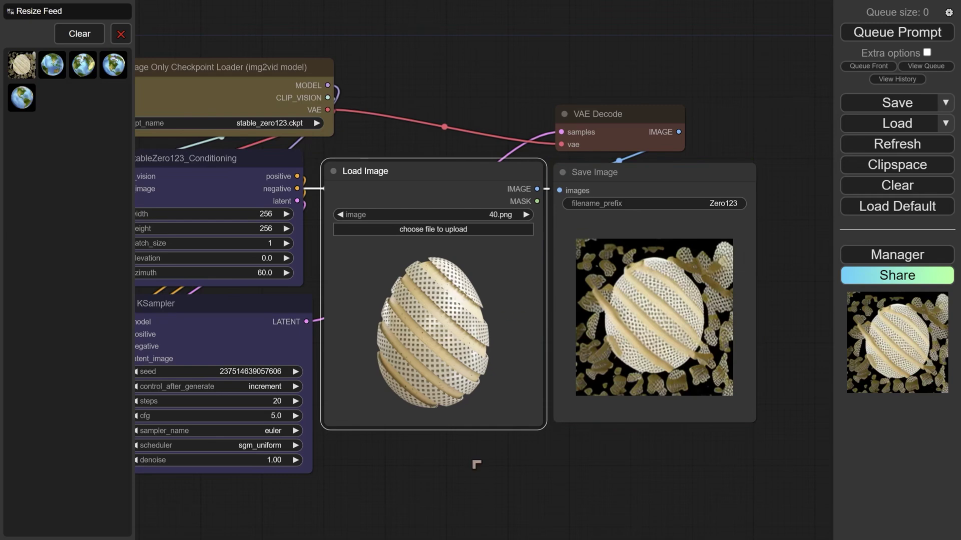
pyautogui.moveTo(476, 465); pyautogui.dragTo(522, 456)
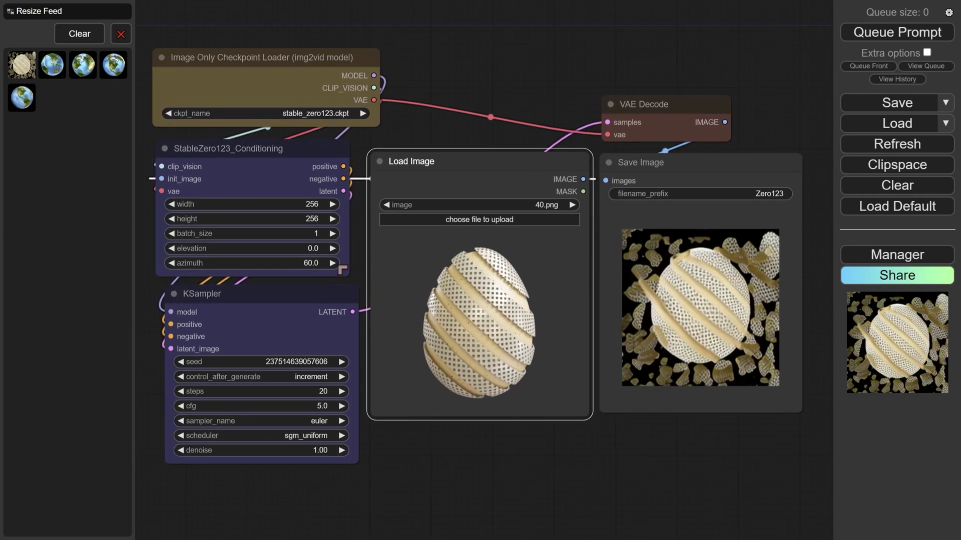
pyautogui.moveTo(294, 265); pyautogui.dragTo(276, 269)
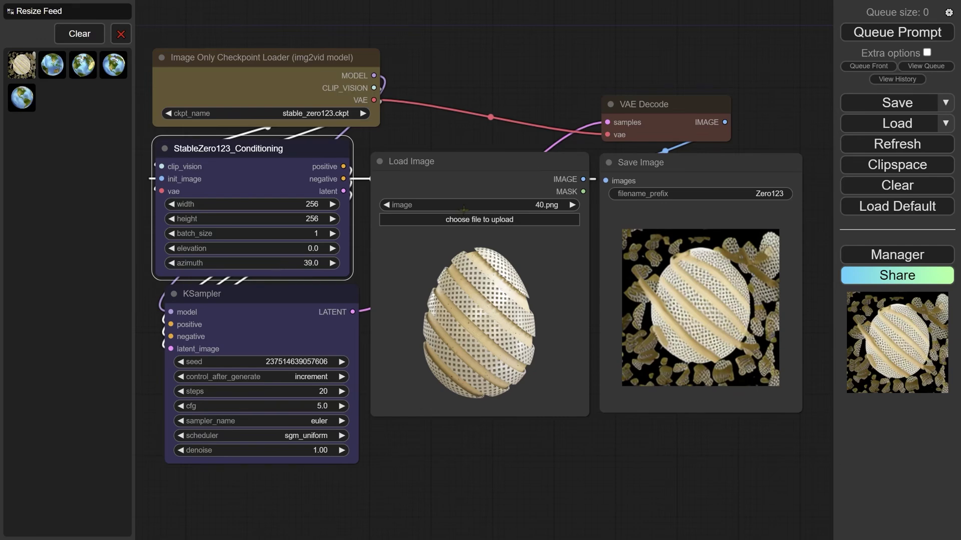
pyautogui.click(897, 36)
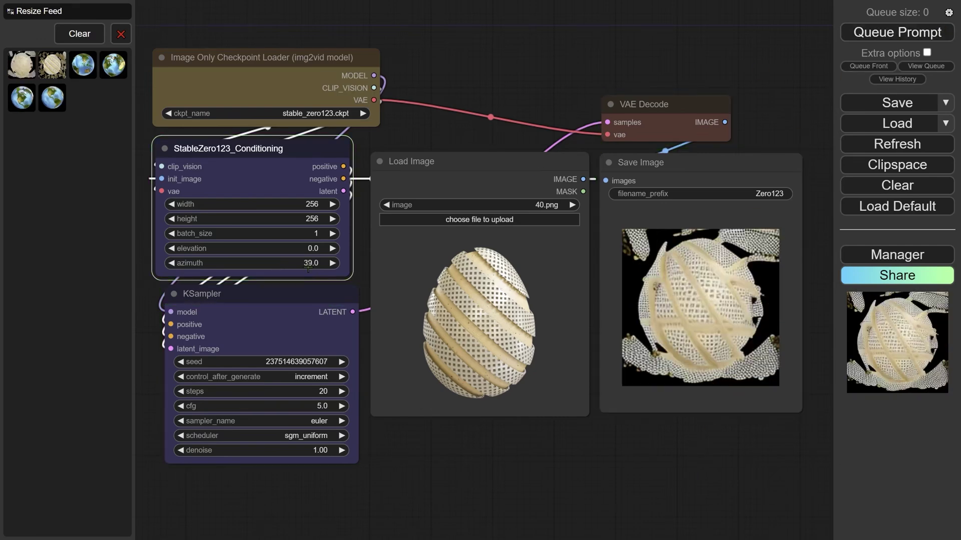
# Render the egg at azimuth 27.5, then lower elevation to about -18 for a view from below
pyautogui.click(883, 35)
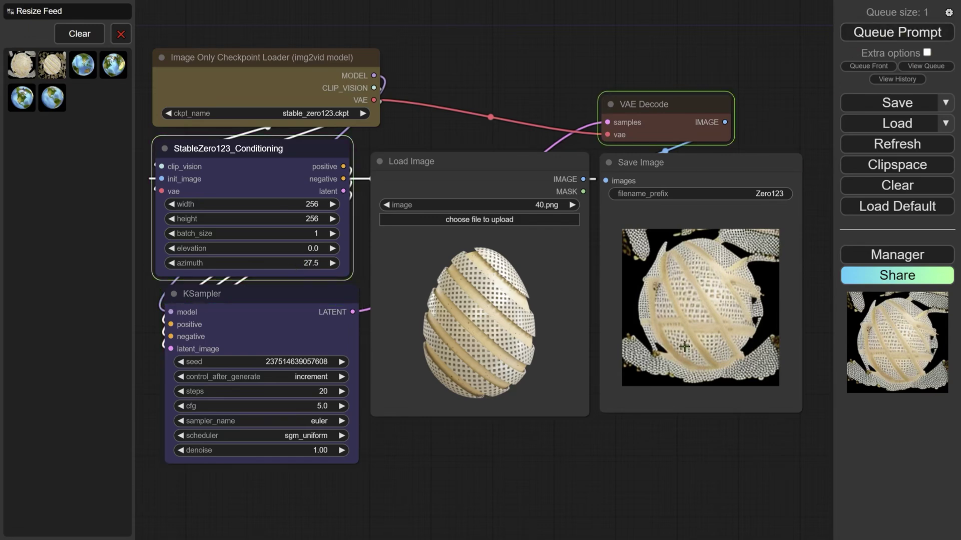
pyautogui.moveTo(313, 248); pyautogui.dragTo(288, 251)
pyautogui.click(875, 34)
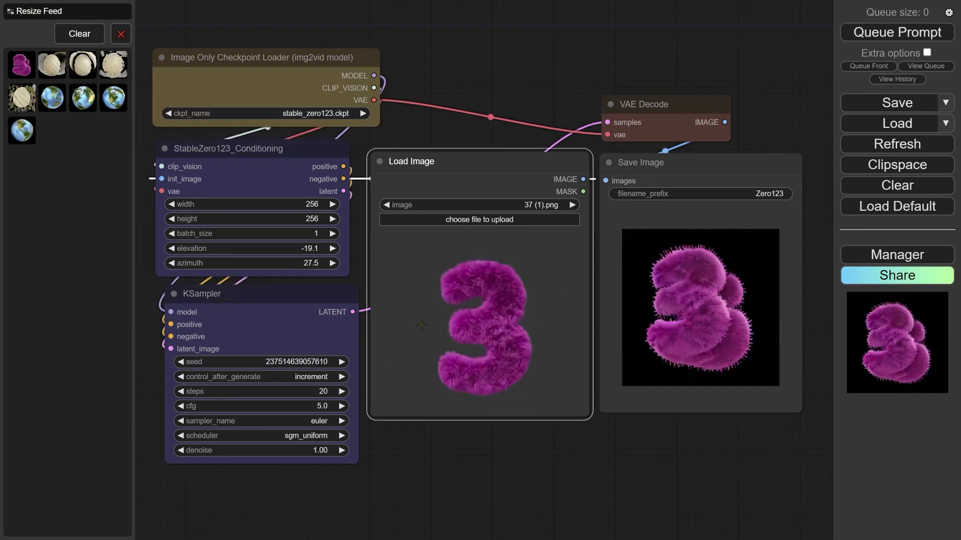
# Set the fluffy 3's azimuth to -12.3 and render it
pyautogui.scroll(5, 504, 322)
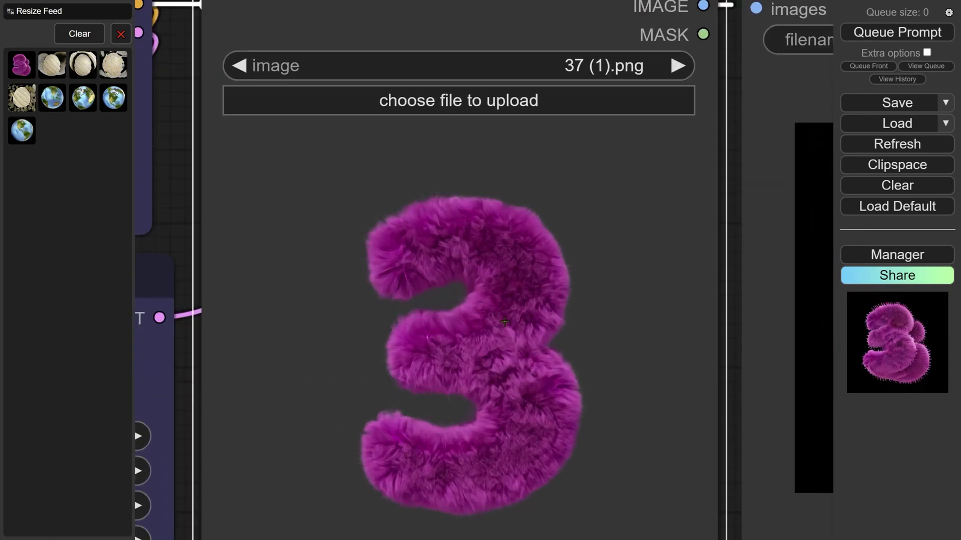
pyautogui.scroll(4, 504, 321)
pyautogui.scroll(-8, 500, 350)
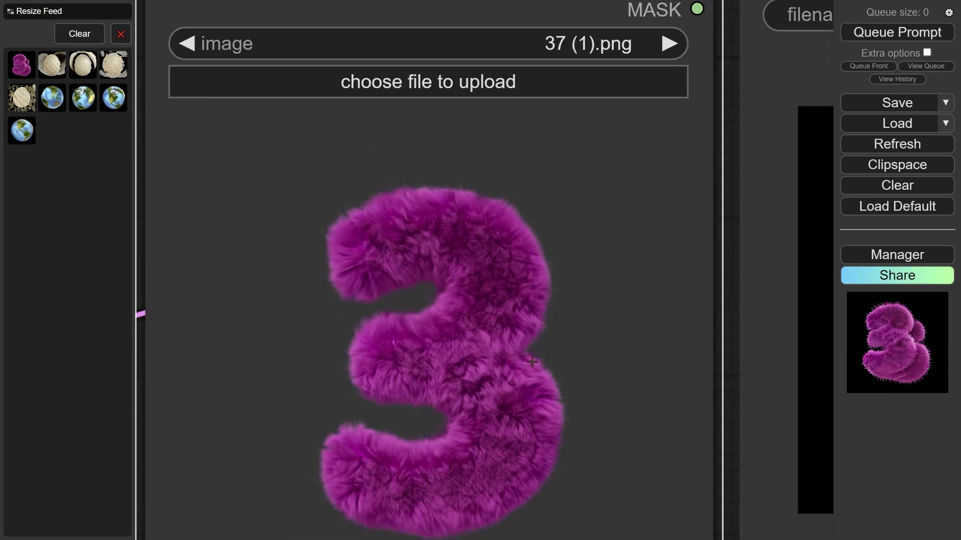
pyautogui.scroll(-4, 494, 384)
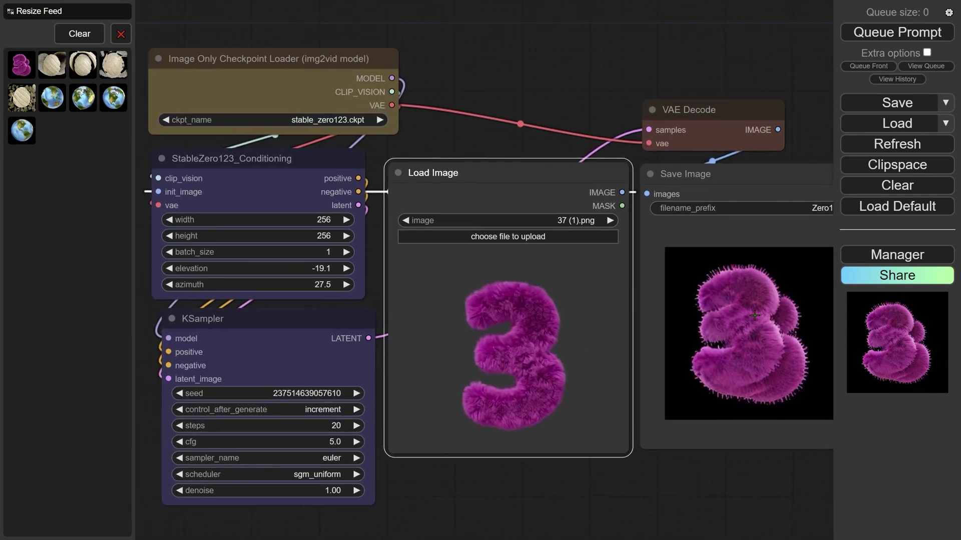
pyautogui.scroll(4, 751, 326)
pyautogui.scroll(-6, 695, 359)
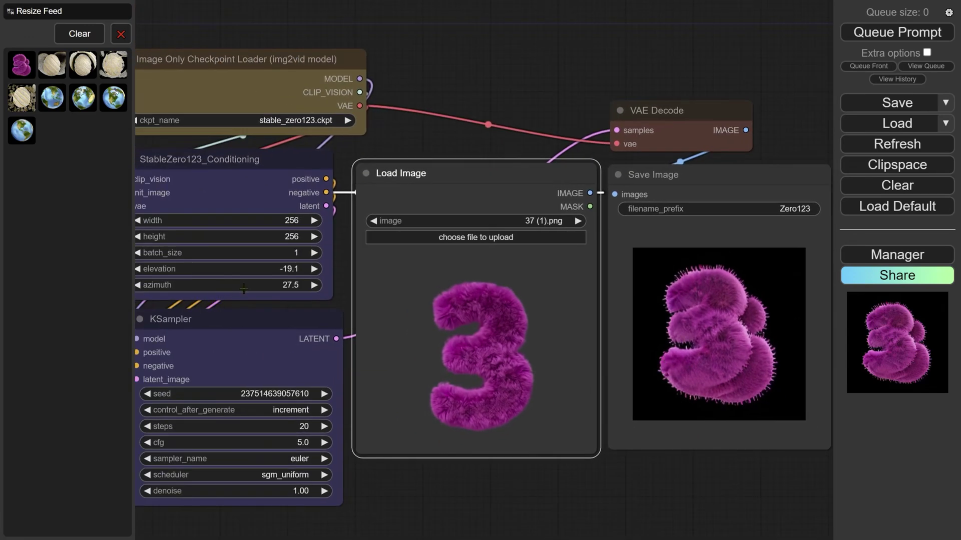
pyautogui.moveTo(268, 288); pyautogui.dragTo(214, 304)
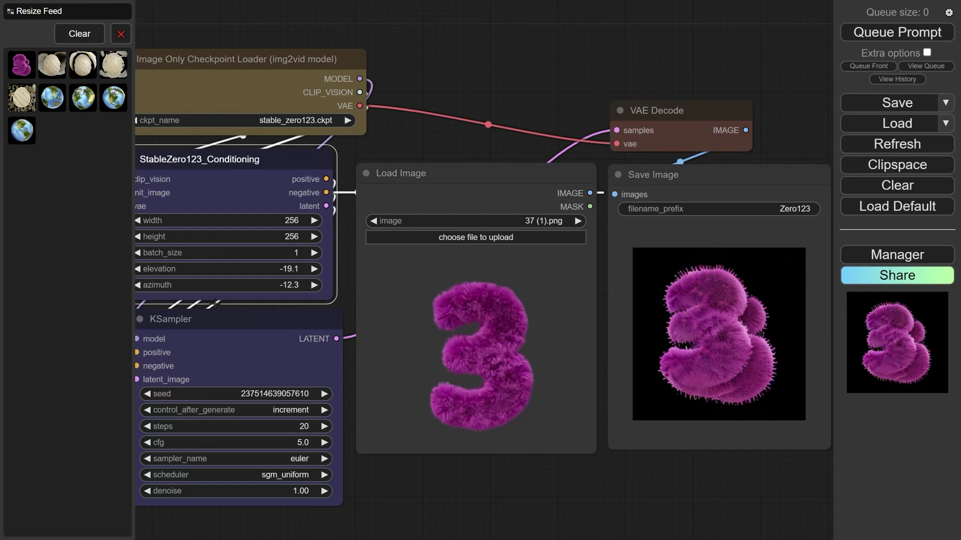
pyautogui.click(897, 32)
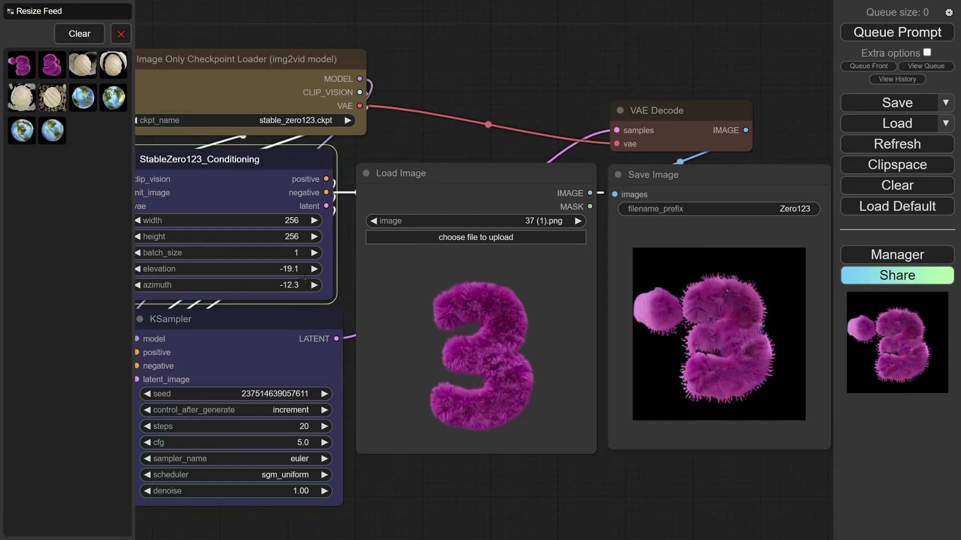
# Raise the elevation to 69.5 and render the 3 seen from high above
pyautogui.scroll(2, 667, 342)
pyautogui.scroll(-1, 667, 342)
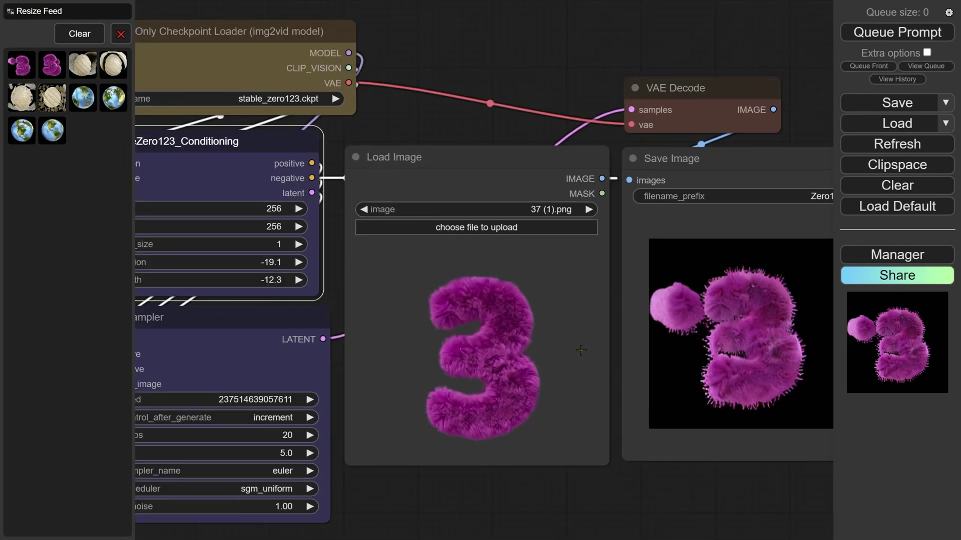
pyautogui.moveTo(252, 263); pyautogui.dragTo(500, 235)
pyautogui.click(871, 32)
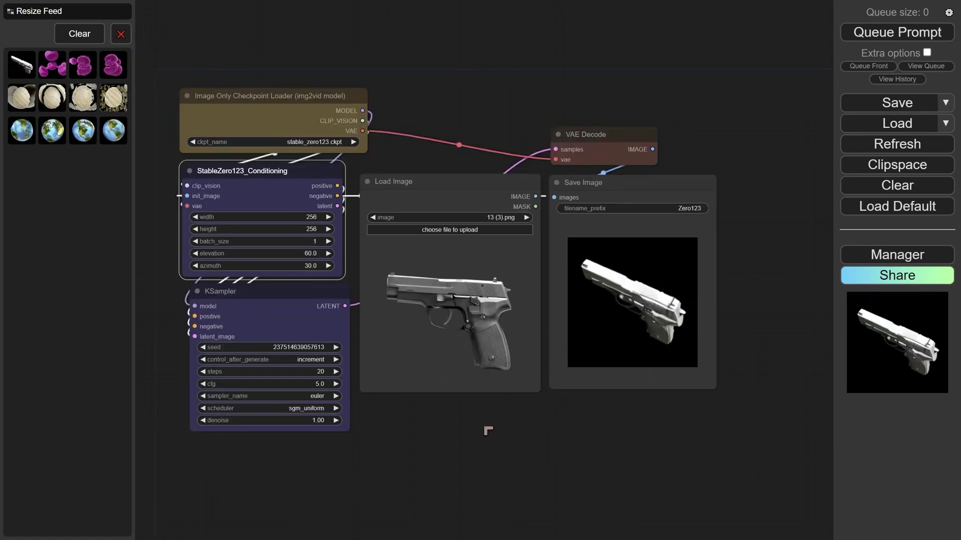
# Lower the pistol's elevation to about 47 and render it
pyautogui.scroll(3, 494, 408)
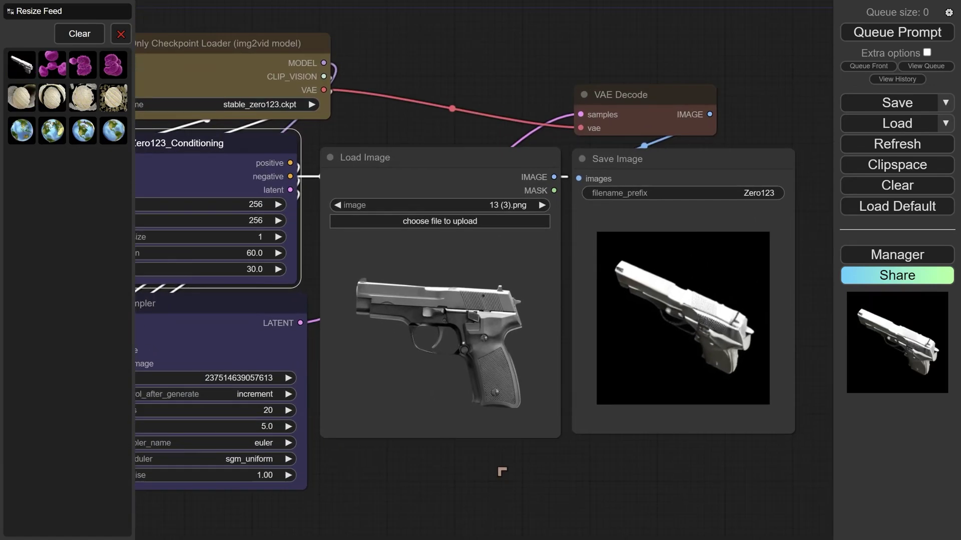
pyautogui.moveTo(502, 471); pyautogui.dragTo(562, 463)
pyautogui.scroll(2, 535, 340)
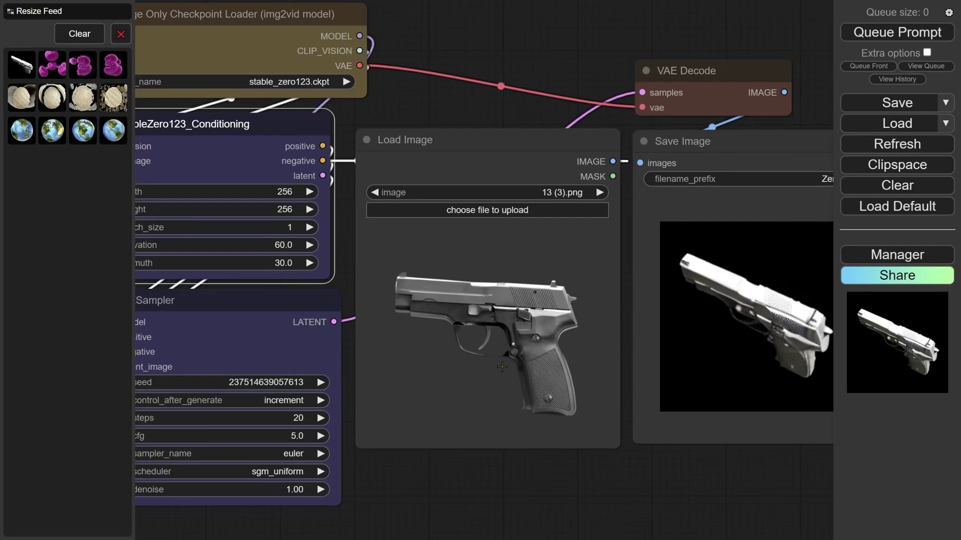
pyautogui.moveTo(536, 340); pyautogui.dragTo(479, 390)
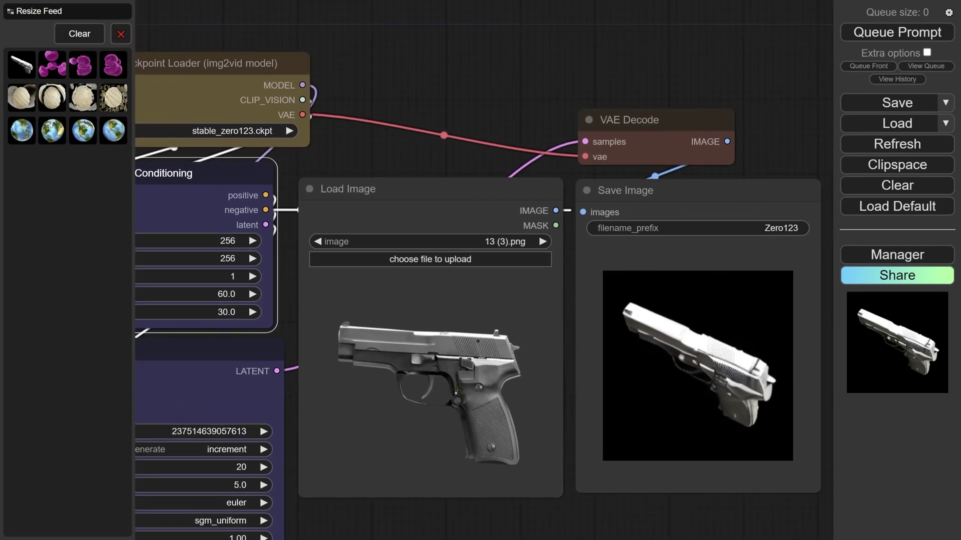
pyautogui.scroll(-2, 551, 385)
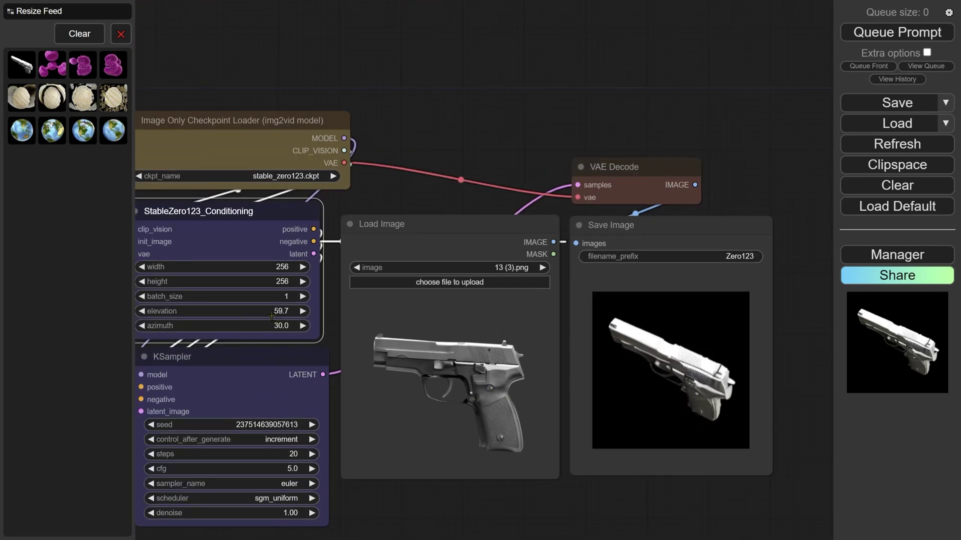
pyautogui.moveTo(272, 316); pyautogui.dragTo(252, 319)
pyautogui.click(864, 34)
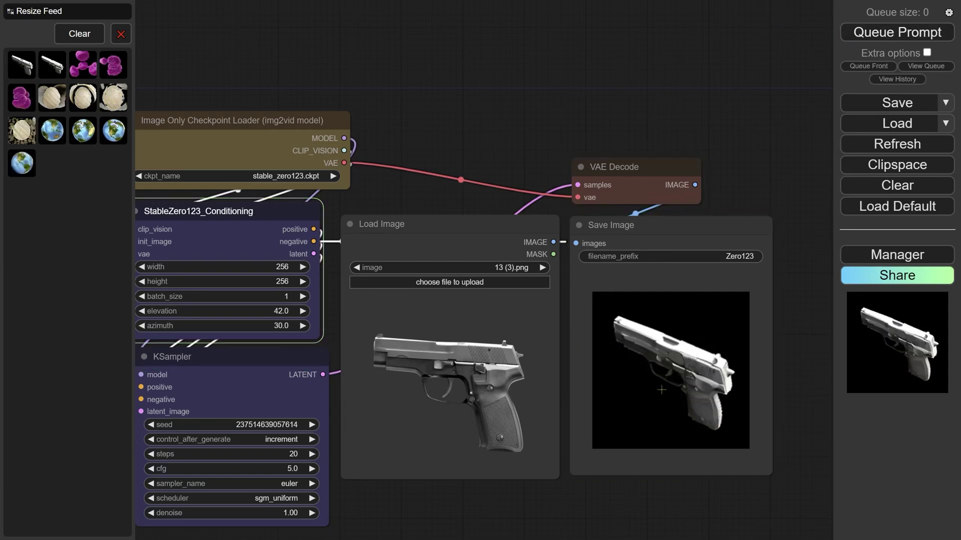
# Render the pistol at lower elevations down to 16.1, then at azimuth -36.8
pyautogui.moveTo(275, 309); pyautogui.dragTo(270, 314)
pyautogui.click(863, 33)
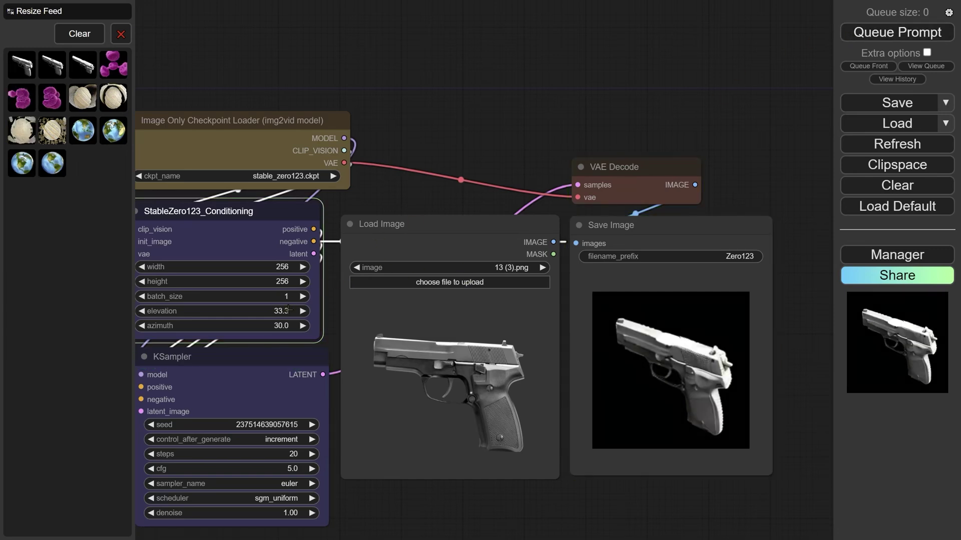
pyautogui.moveTo(288, 313); pyautogui.dragTo(261, 315)
pyautogui.click(894, 34)
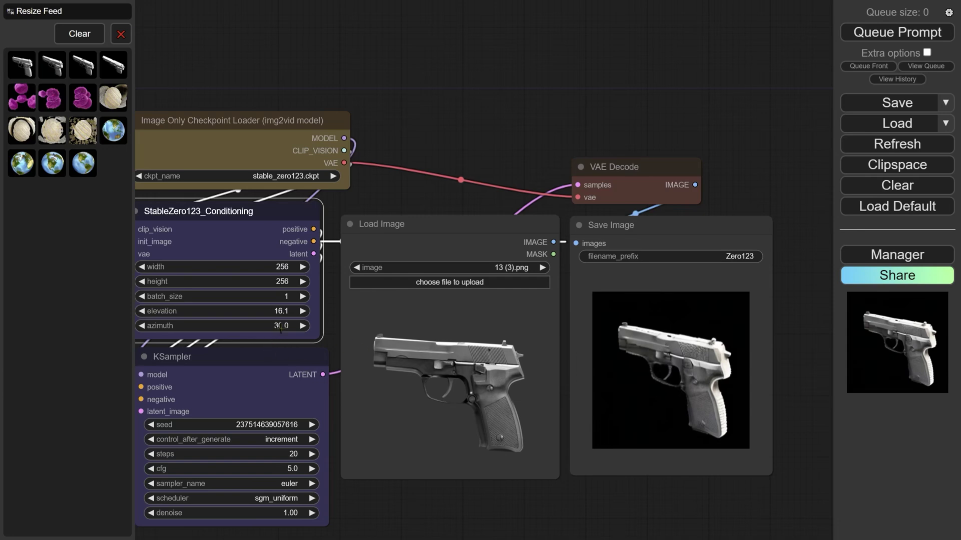
pyautogui.moveTo(281, 327); pyautogui.dragTo(206, 340)
pyautogui.click(851, 33)
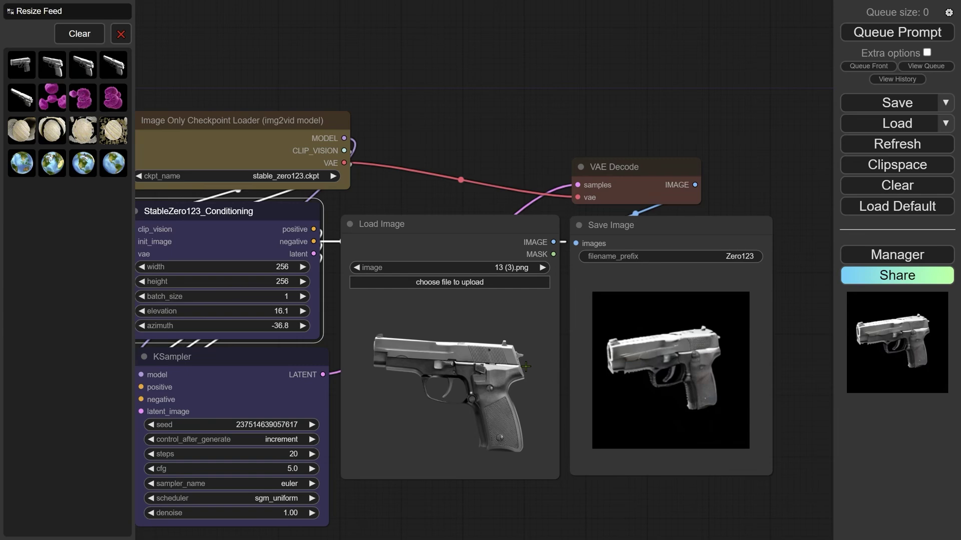
pyautogui.scroll(8, 653, 370)
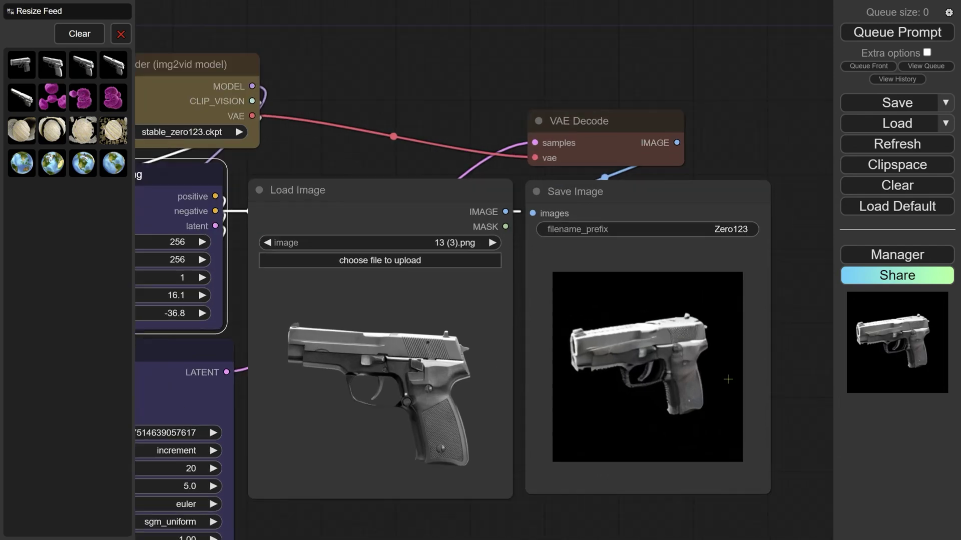
pyautogui.scroll(3, 531, 331)
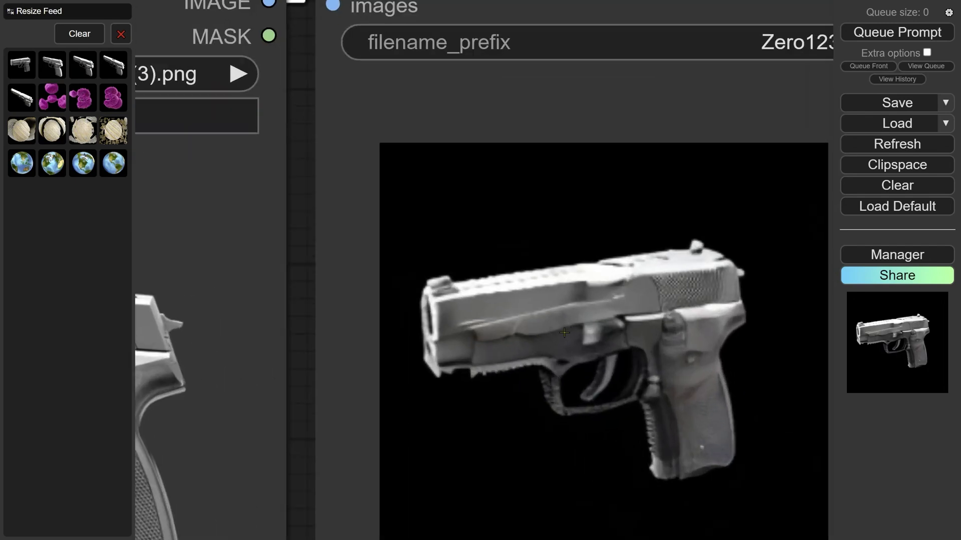
pyautogui.scroll(-3, 565, 333)
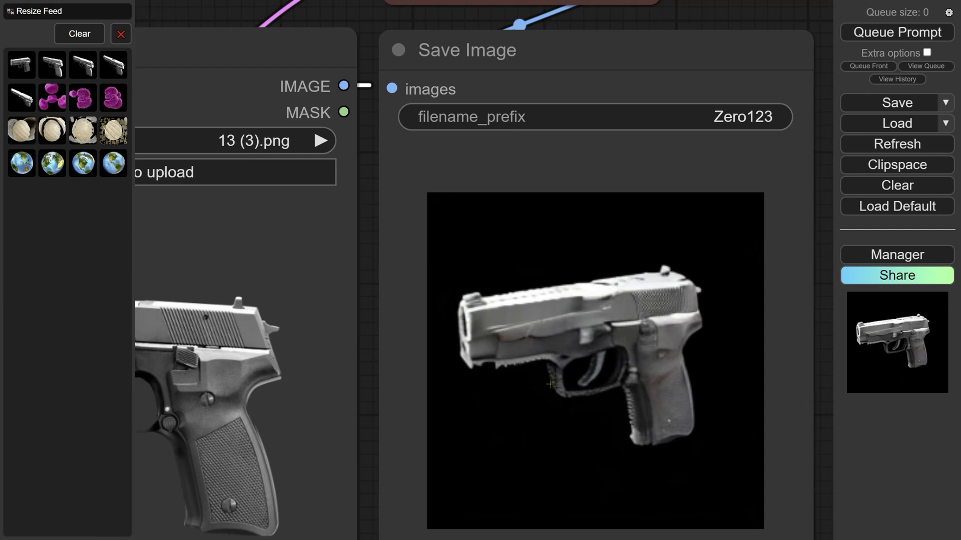
pyautogui.scroll(-10, 452, 381)
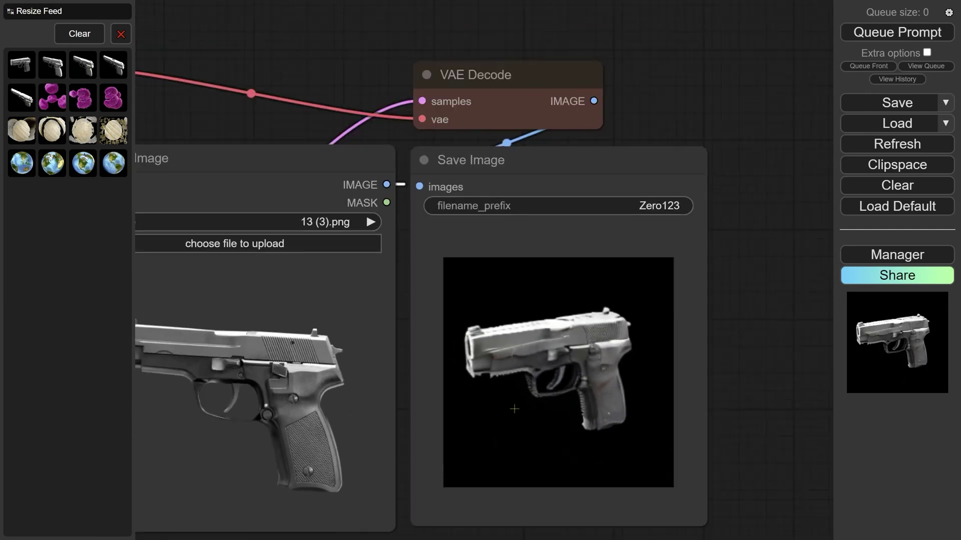
pyautogui.moveTo(504, 440); pyautogui.dragTo(618, 401)
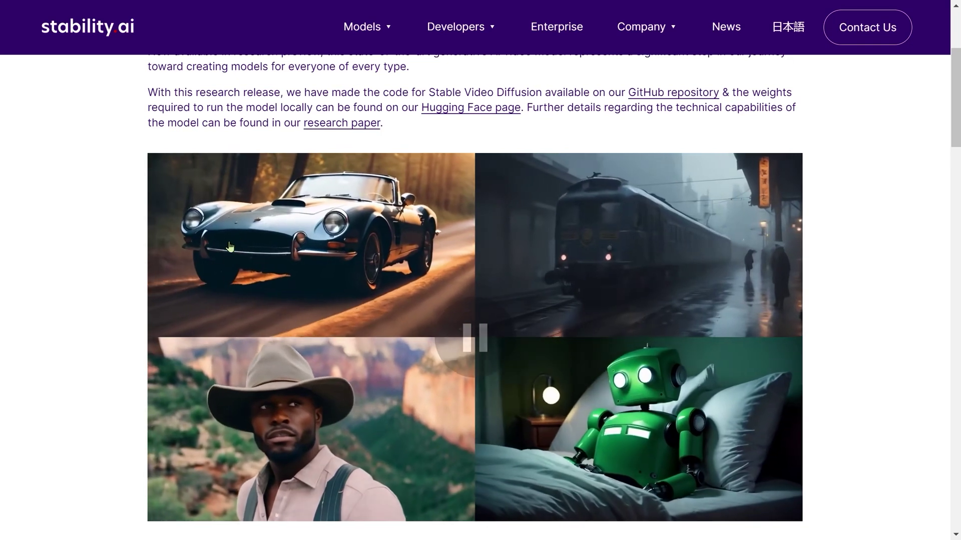
# Scroll down the Stable Video Diffusion page to the 'Adaptable to Numerous Video Applications' multi-view samples
pyautogui.scroll(-6, 516, 340)
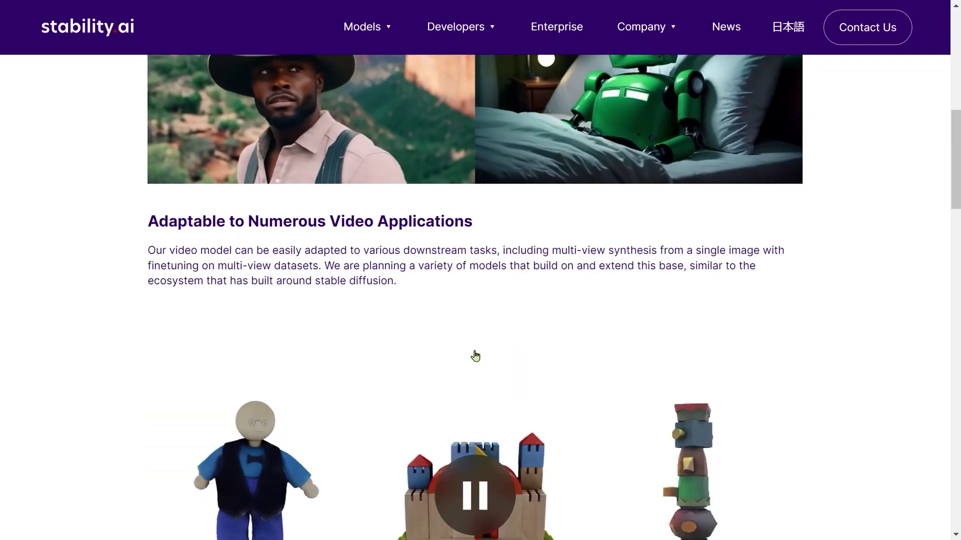
pyautogui.scroll(-4, 481, 350)
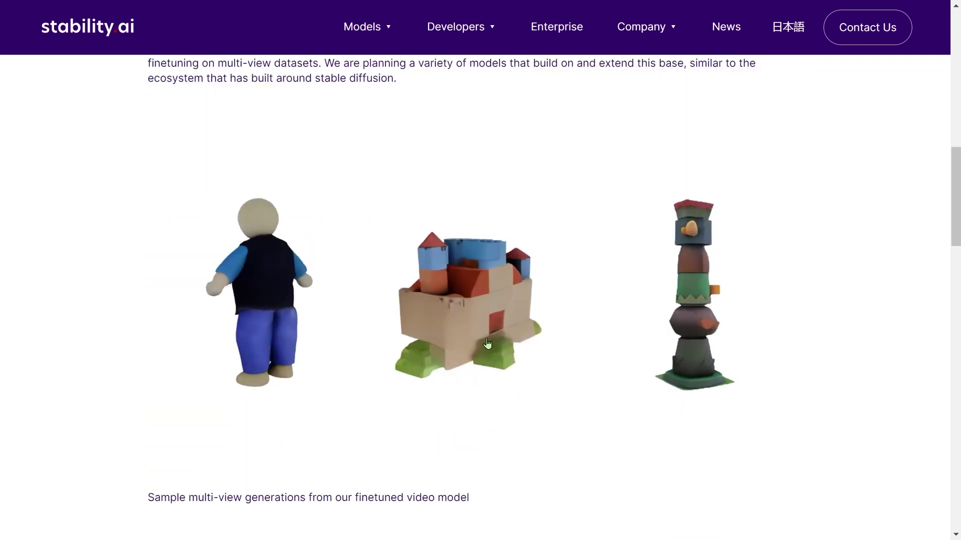